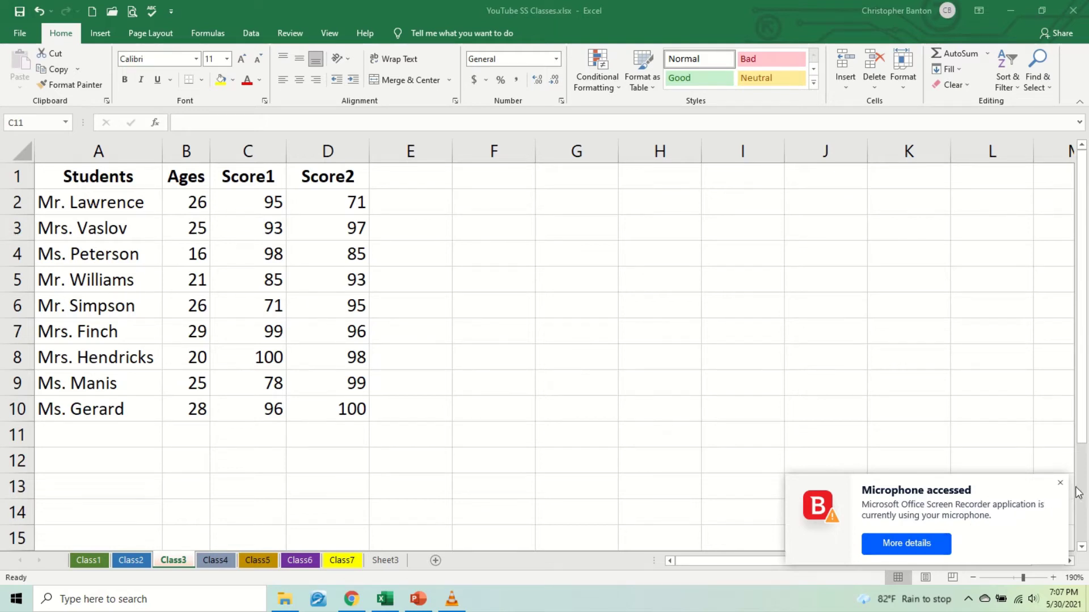
- Enter =sumif(b2:b10,"<20") in B11 so it totals the ages under 20, giving 16
click(1060, 483)
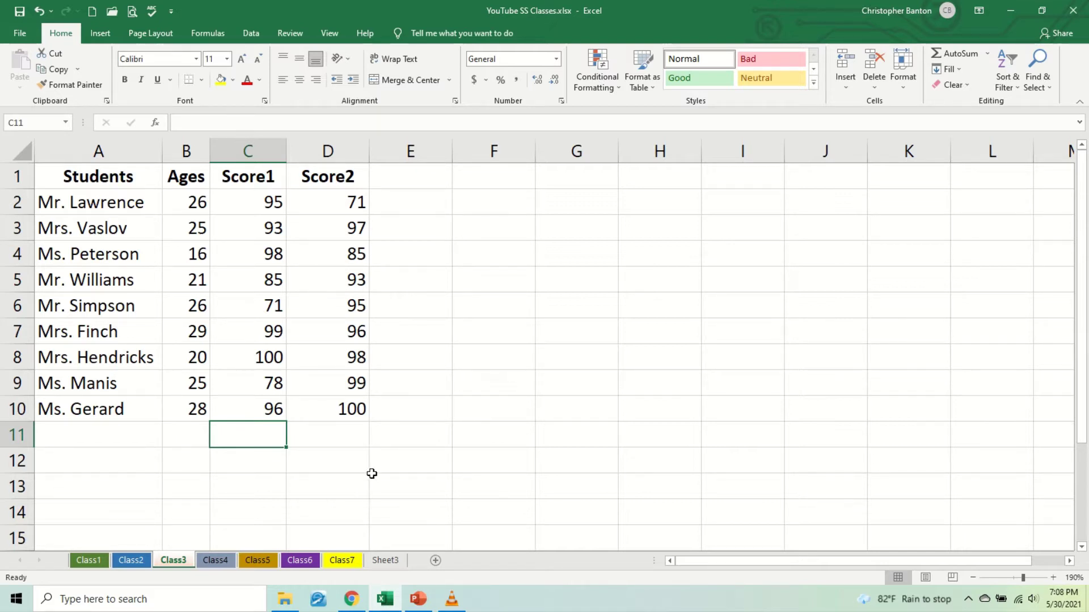
click(201, 439)
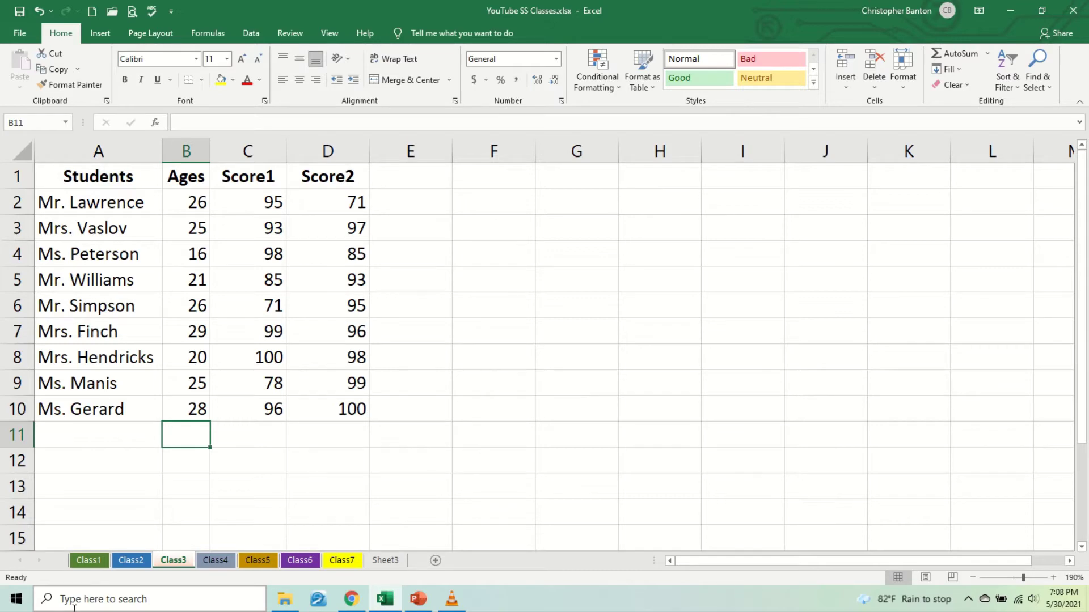
key(F12)
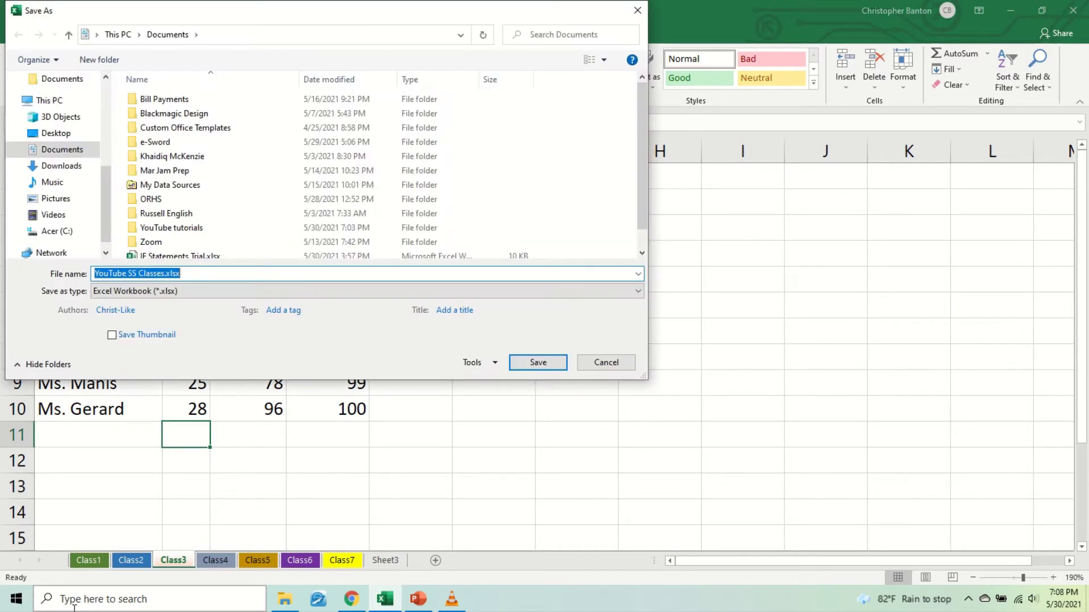
key(Escape)
key(BackSpace)
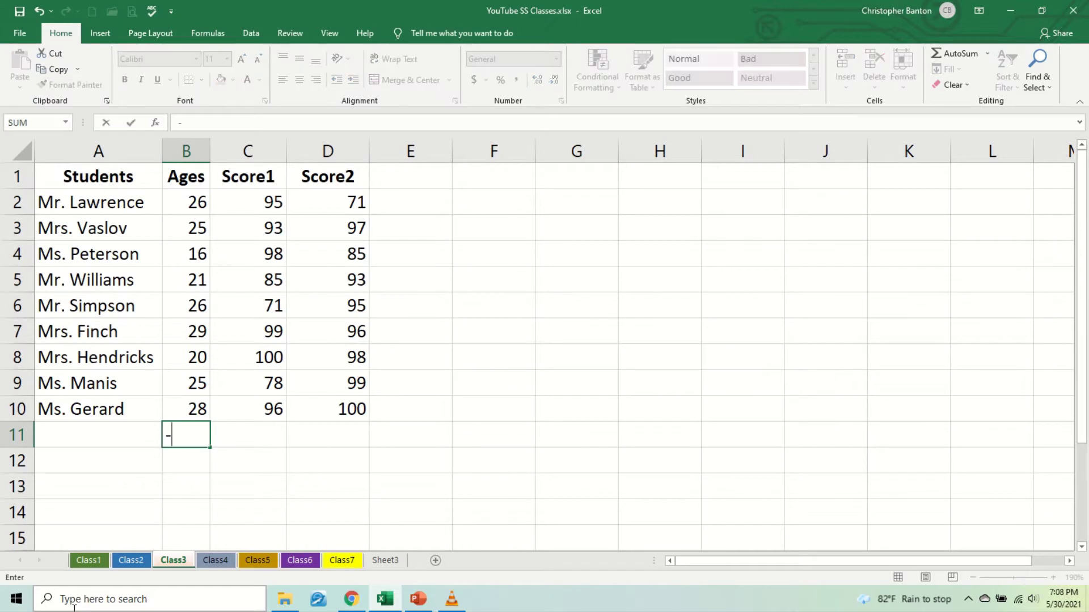
text(=sum)
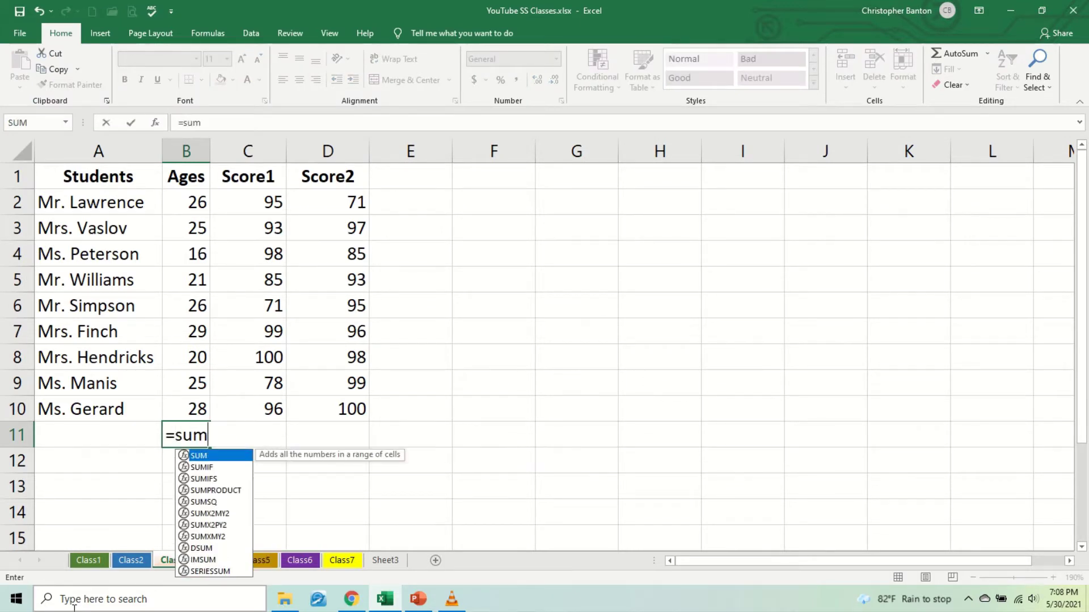
text(if()
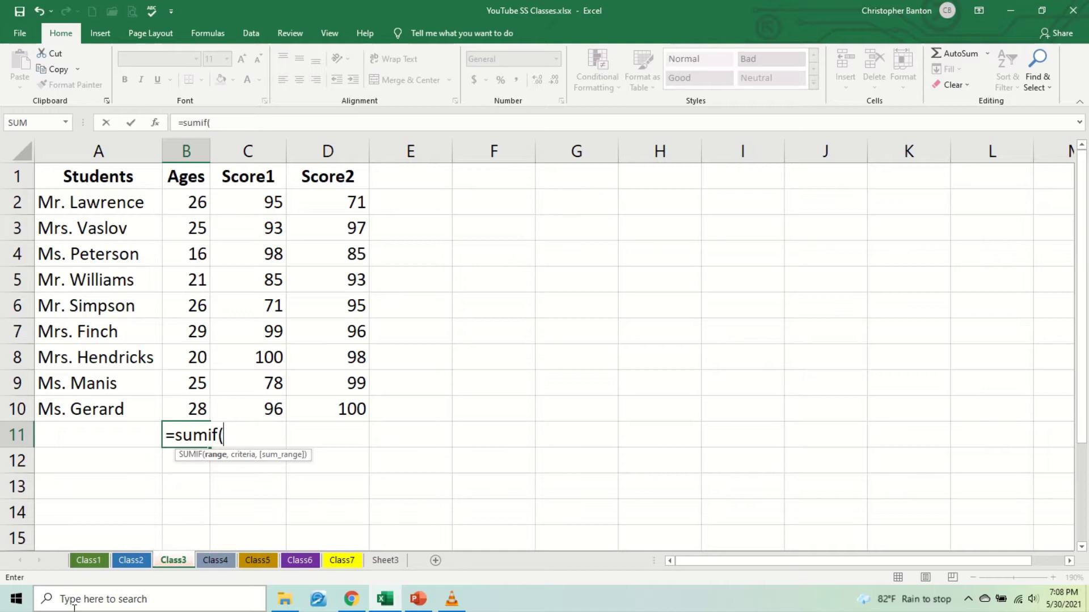
text(b2:)
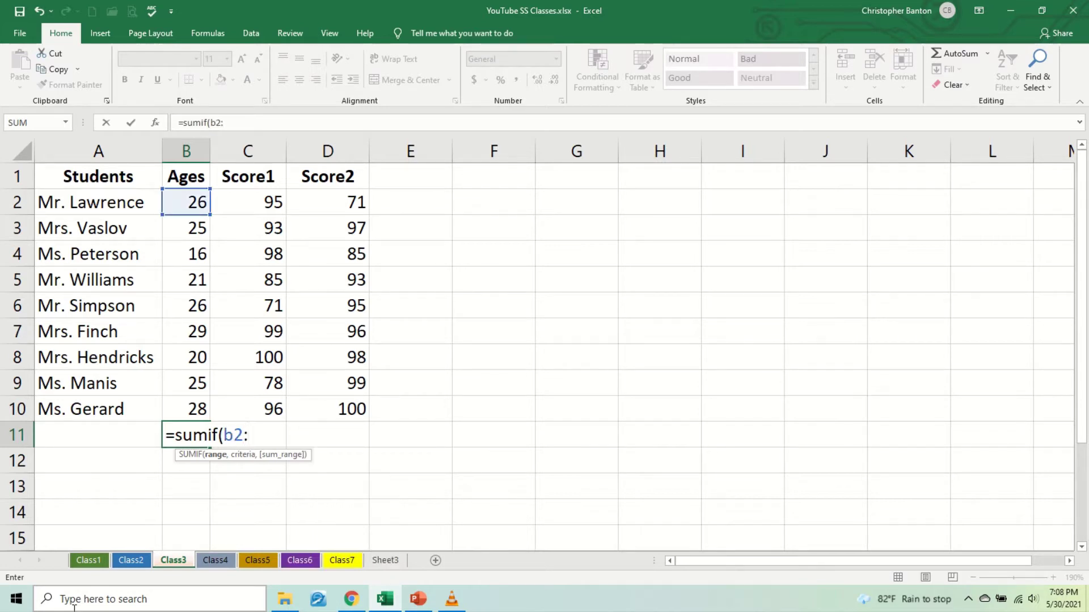
text(b10)
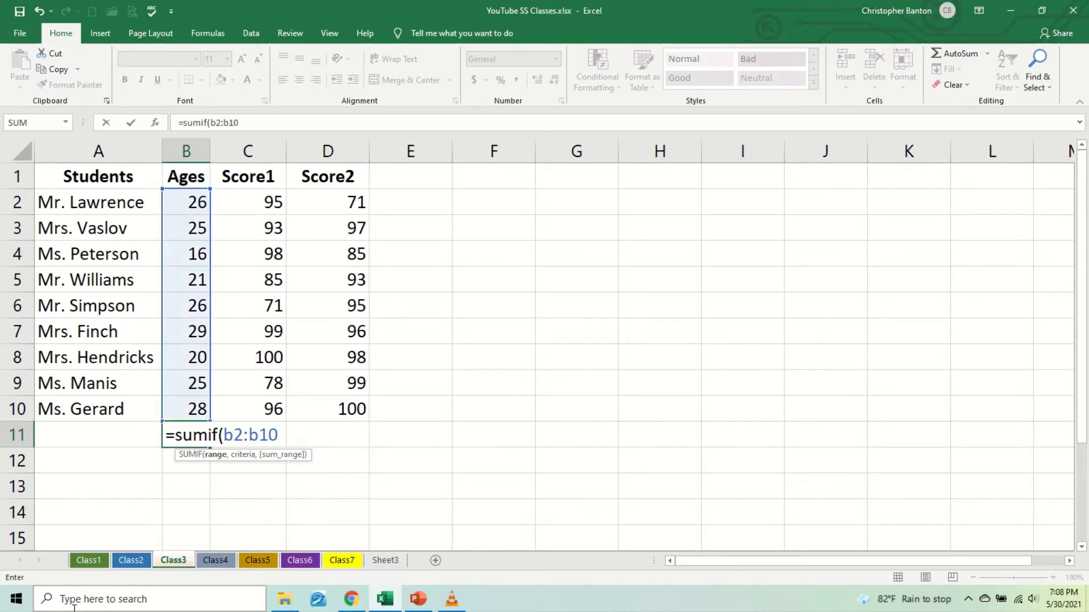
text(,"<20")
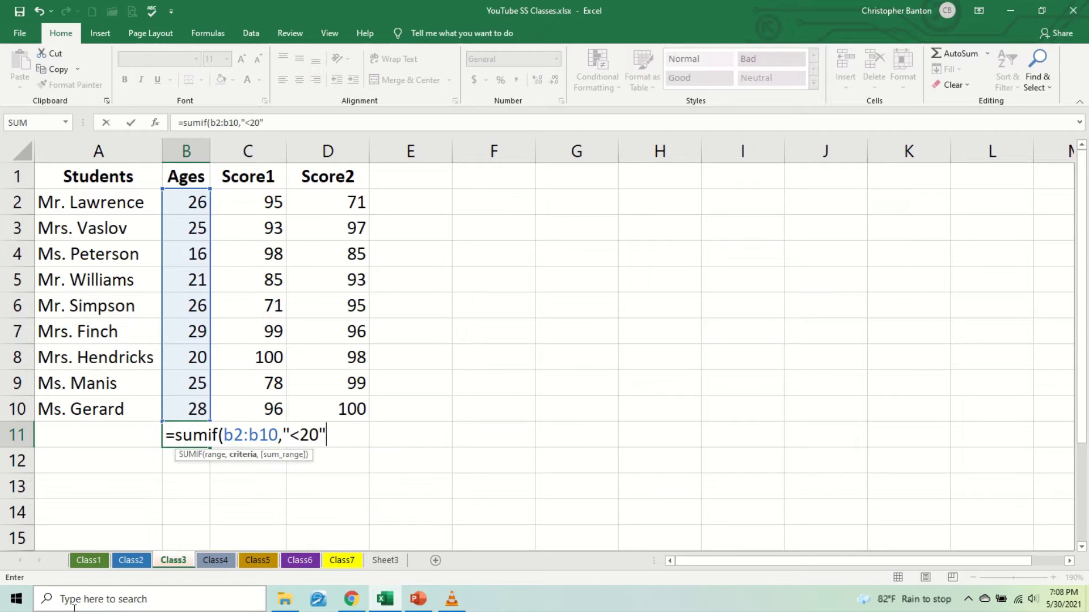
text())
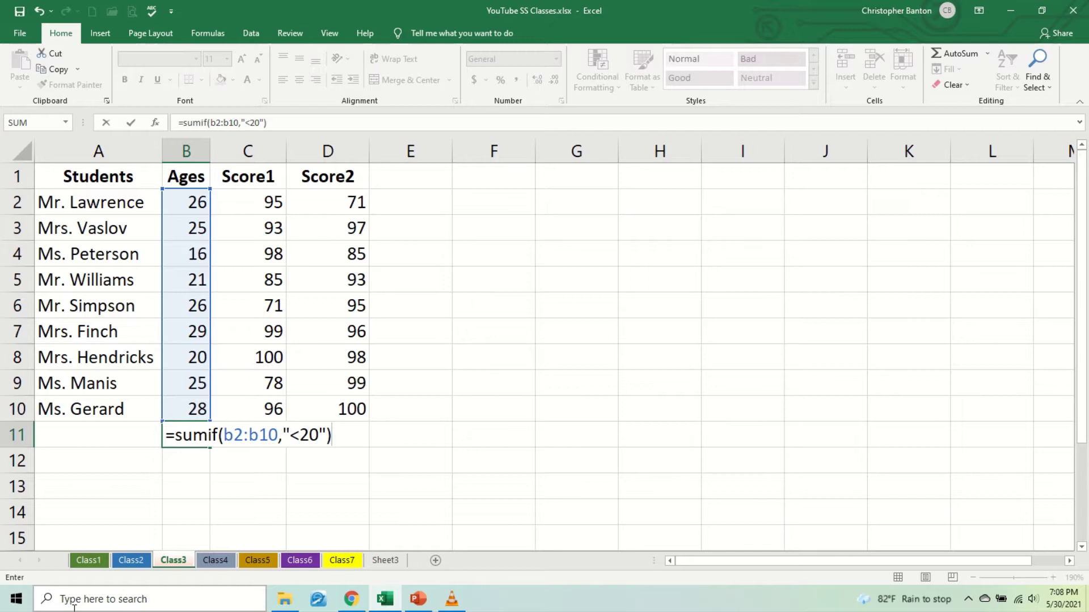
key(Return)
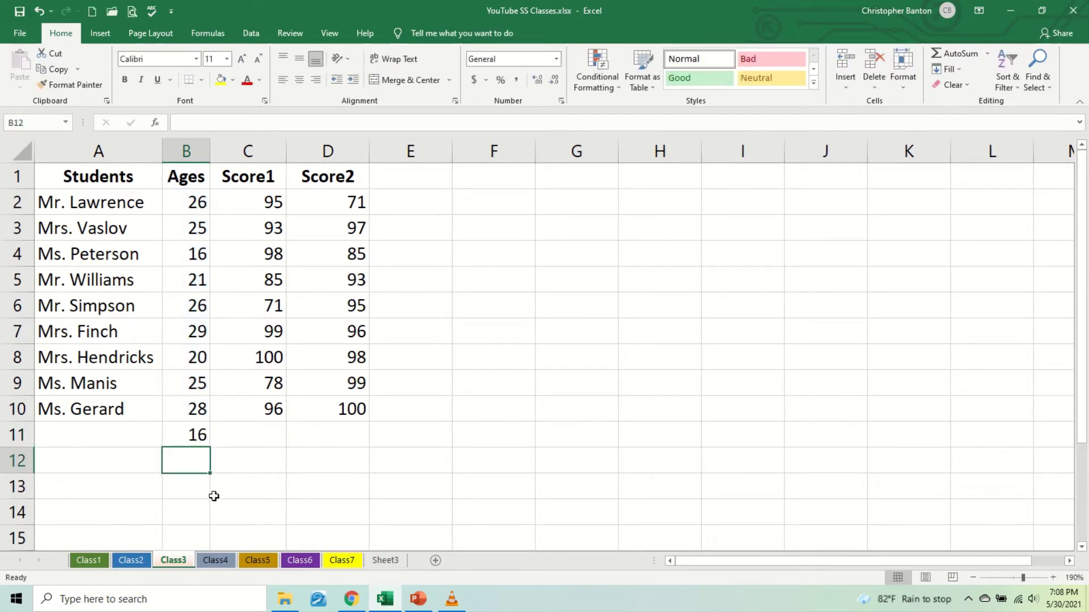
- Change the age in B8 from 20 to 15
click(190, 442)
double_click(190, 442)
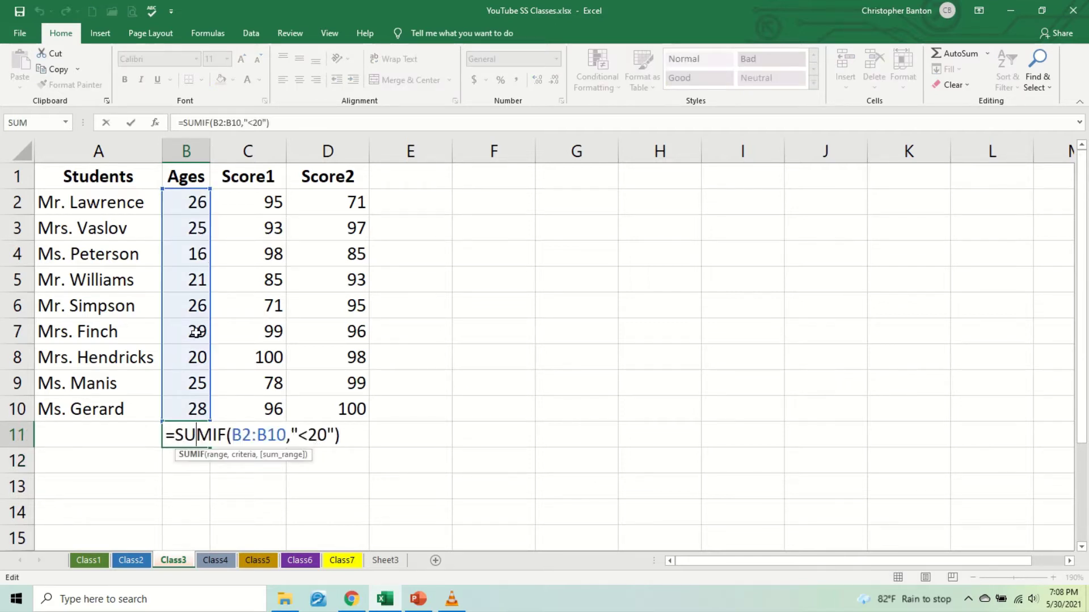
click(192, 361)
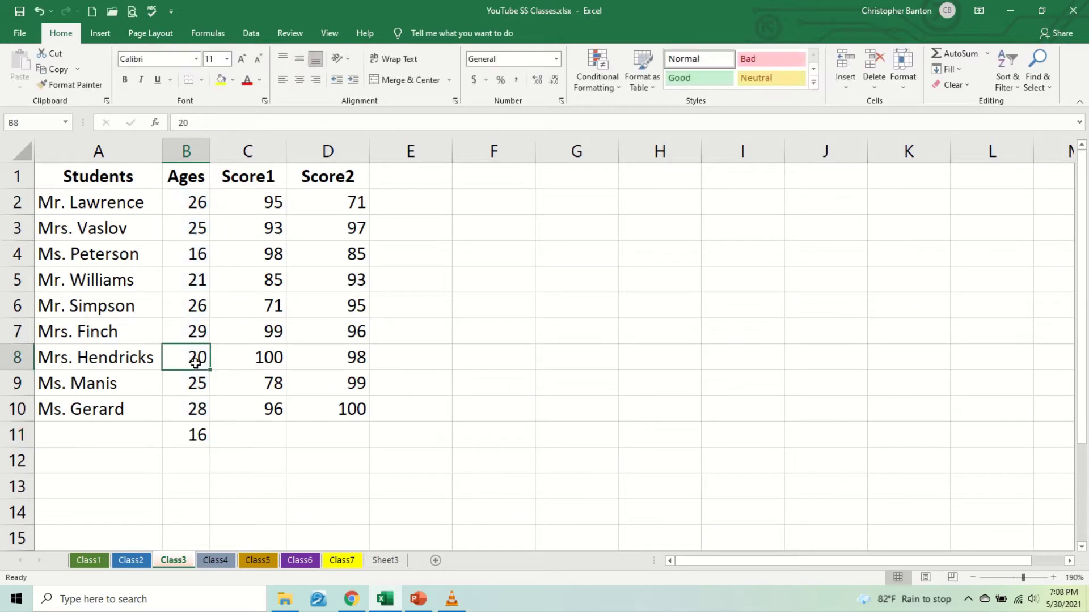
text(15)
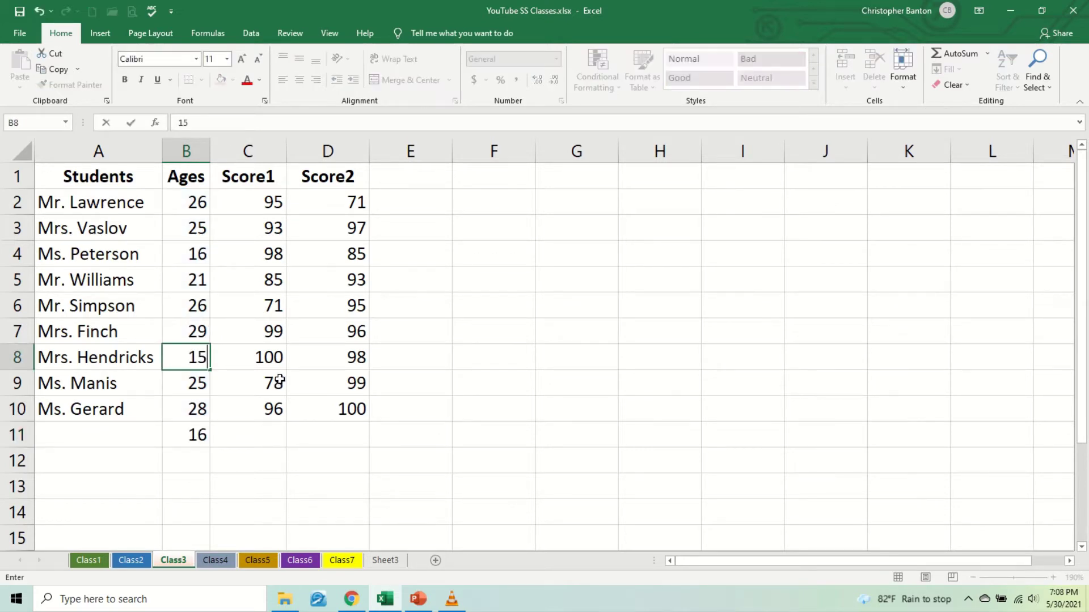
key(Return)
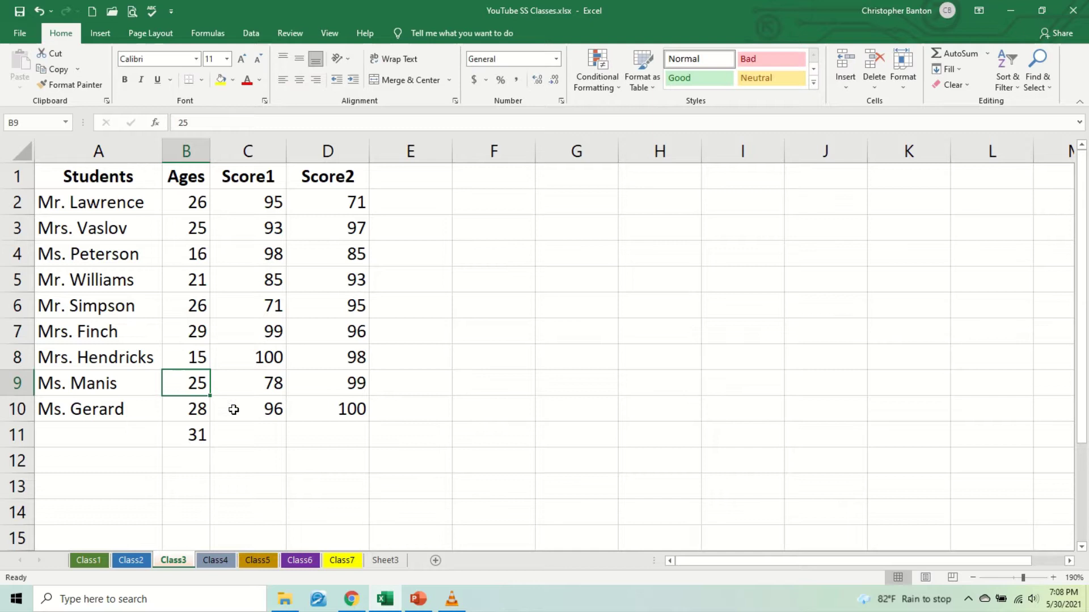
- Highlight the B2:B10 range and the "<20" criterion in B11's SUMIF formula
double_click(198, 437)
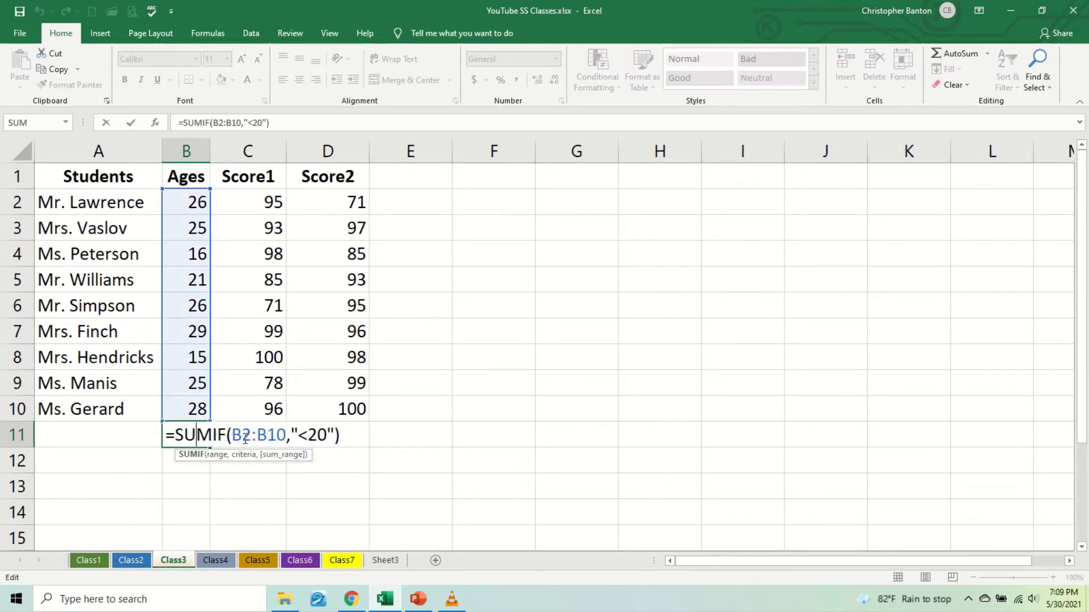
drag(237, 438, 284, 441)
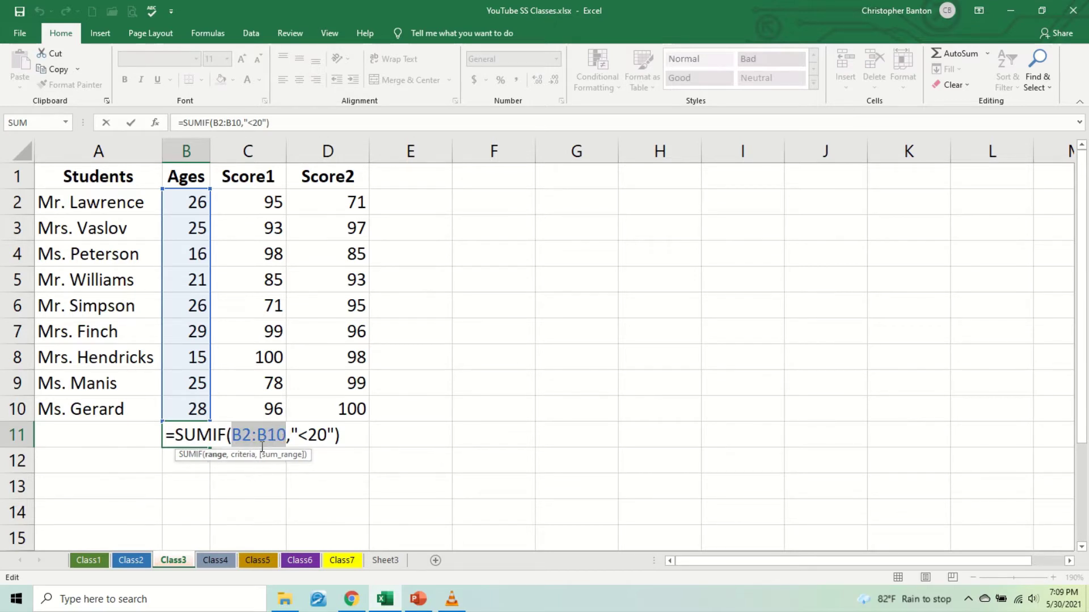
drag(297, 441, 327, 441)
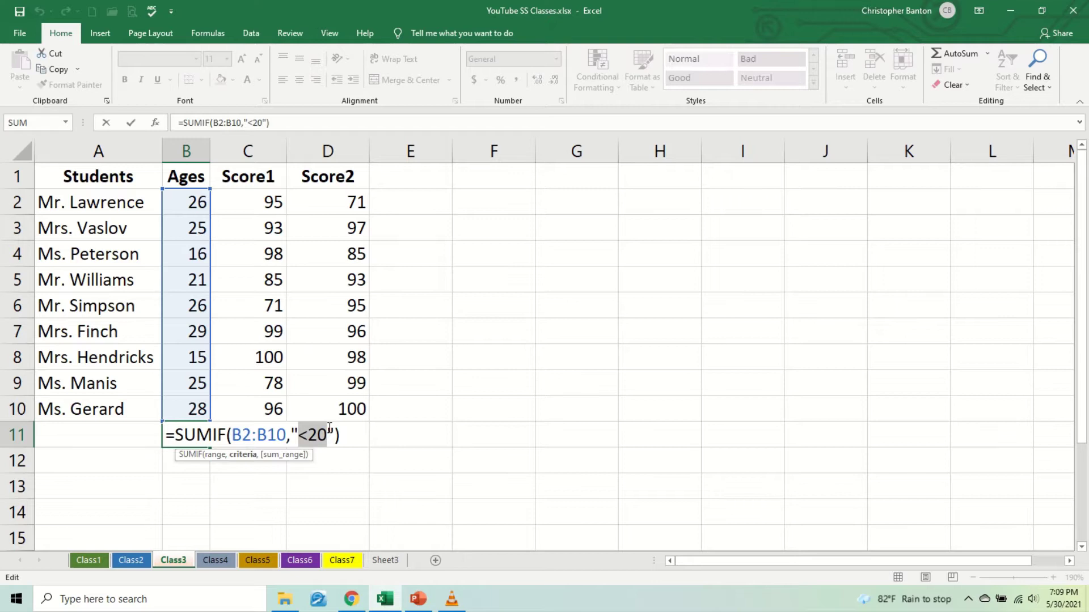
- Rewrite B11 as =COUNTIF(B2:B10,"25"), counting the 2 ages equal to 25
key(Return)
double_click(205, 436)
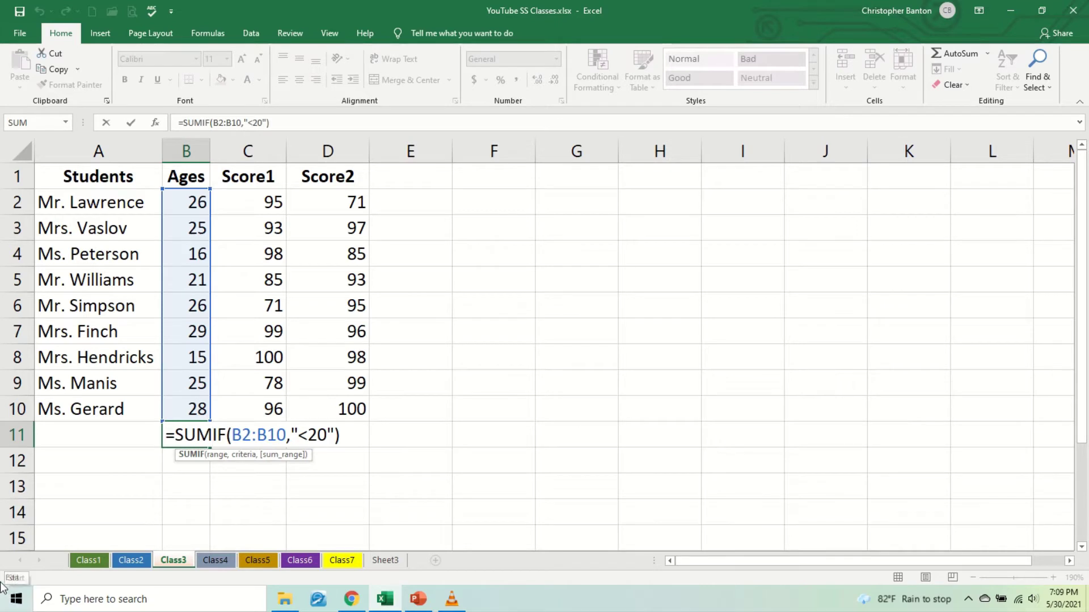
key(BackSpace)
key(BackSpace)
key(BackSpace)
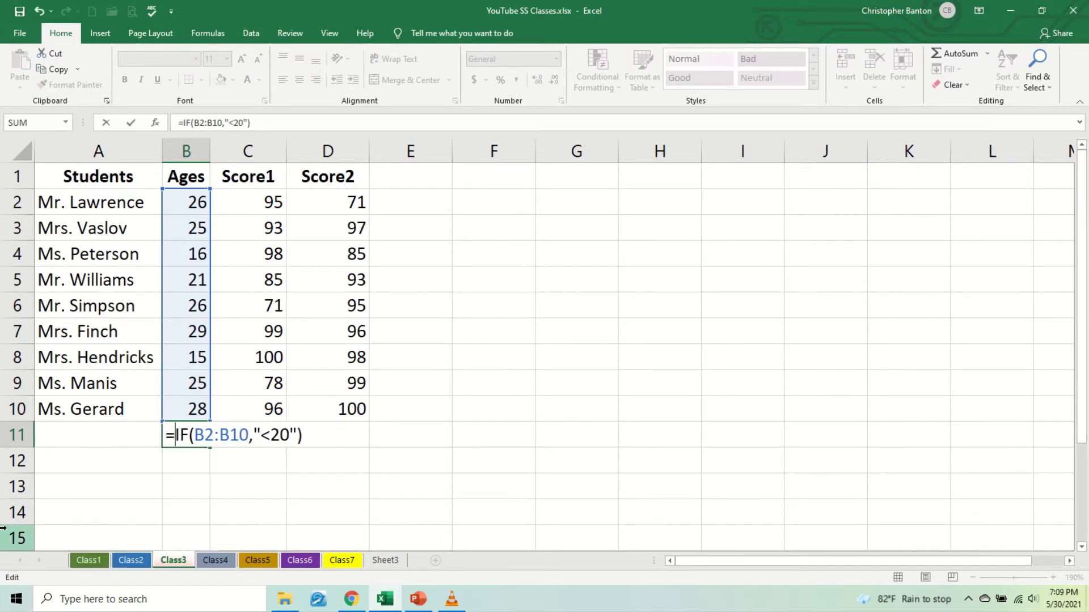
text(count)
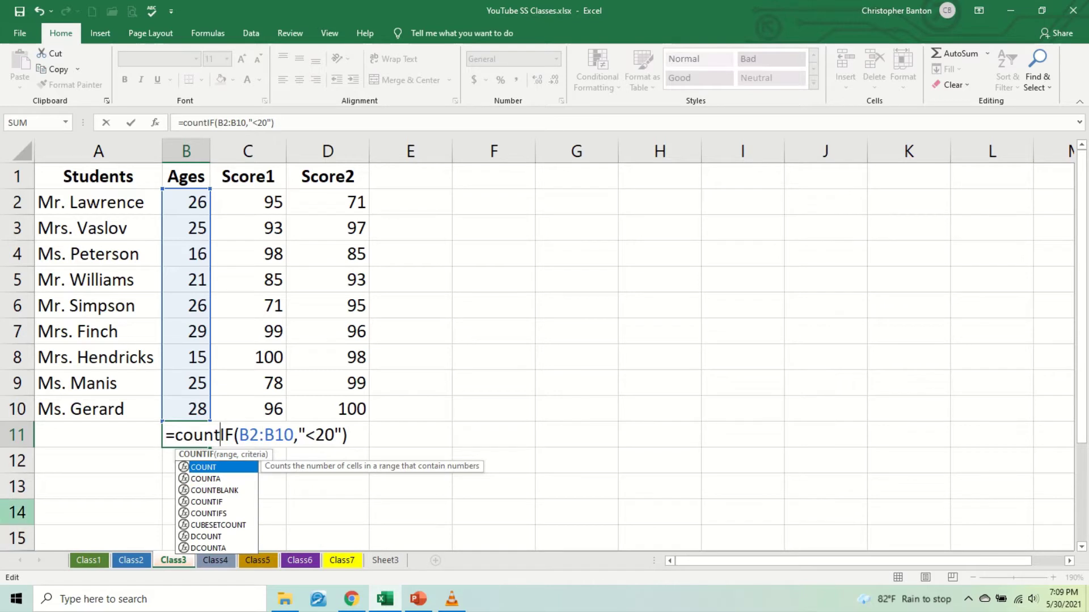
key(Right)
key(Right)
key(Right)
key(Right)
key(Right)
key(Right)
key(Right)
key(Right)
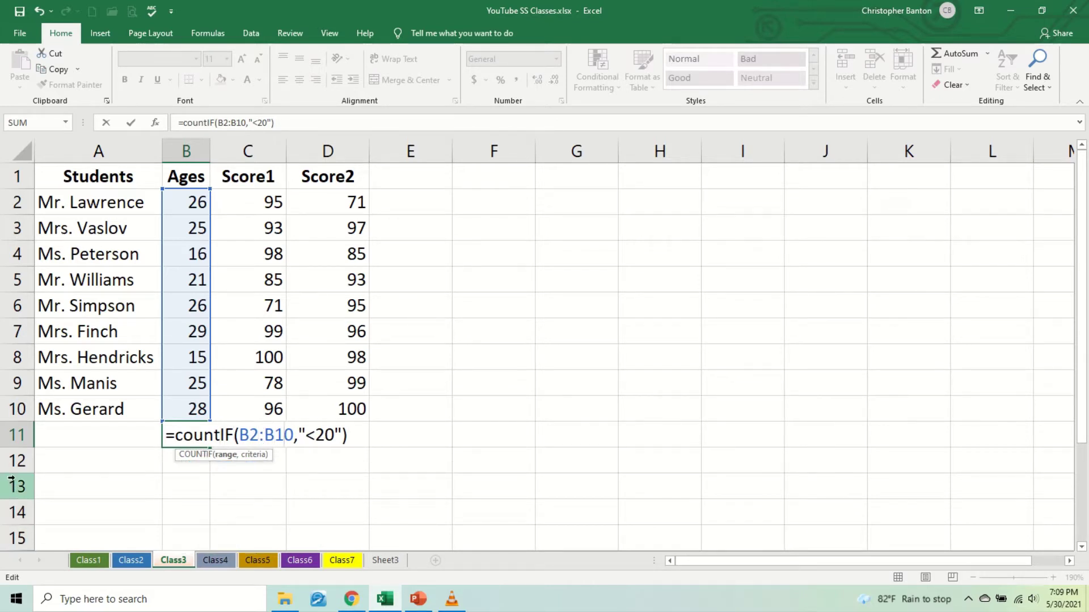
key(Right)
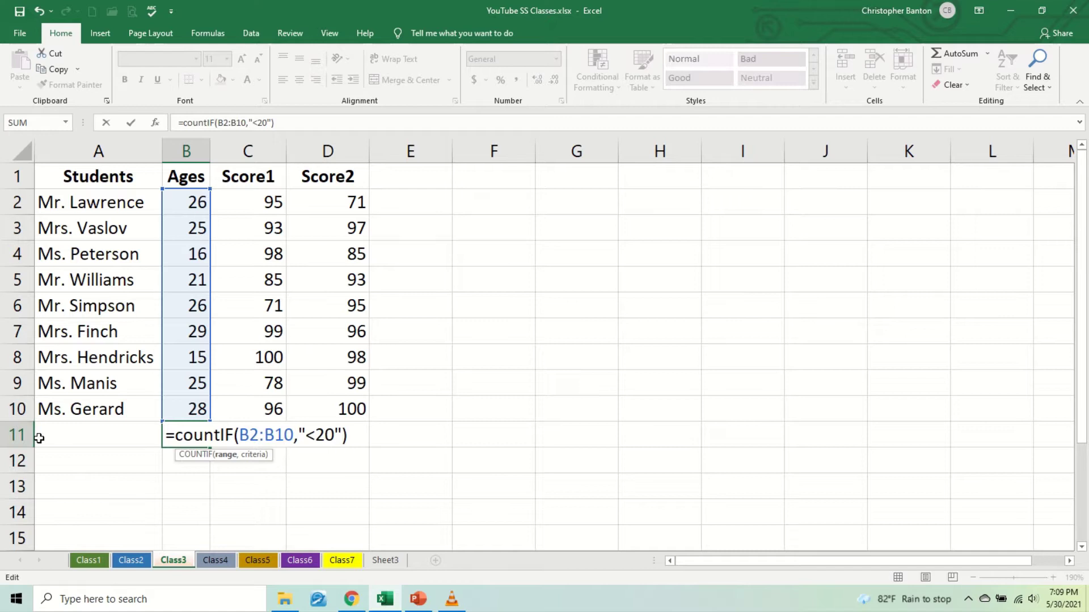
key(Right)
key(Right)
key(Delete)
key(Delete)
key(Delete)
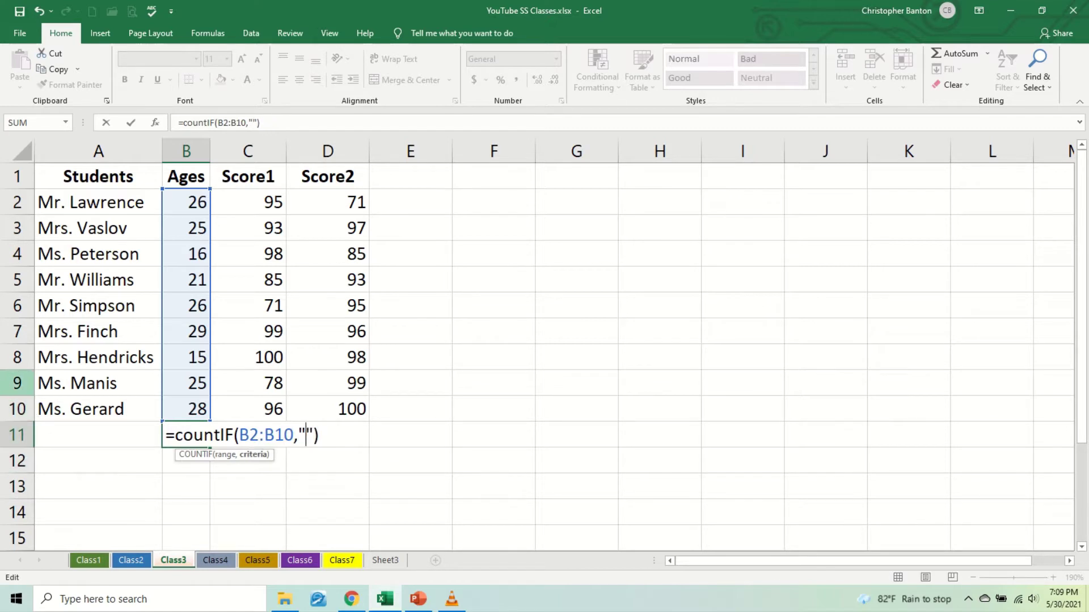
text(25)
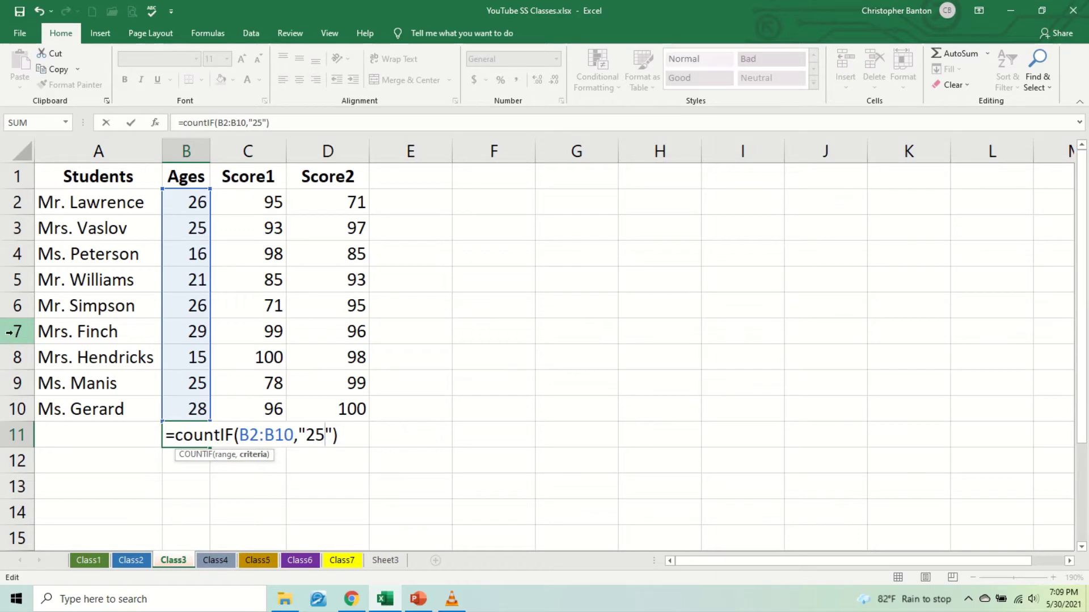
key(Return)
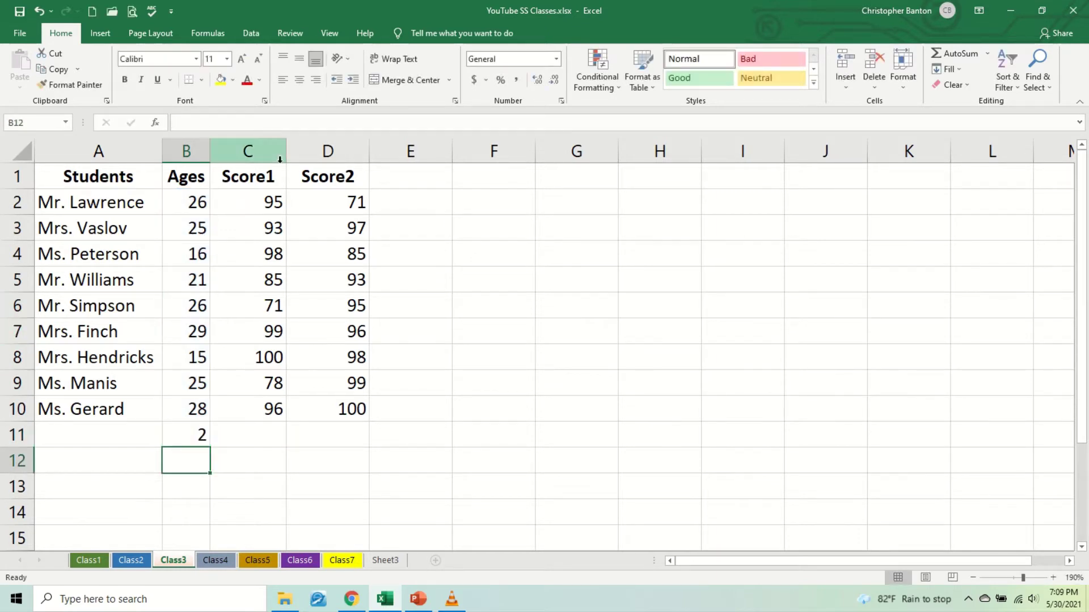
double_click(191, 436)
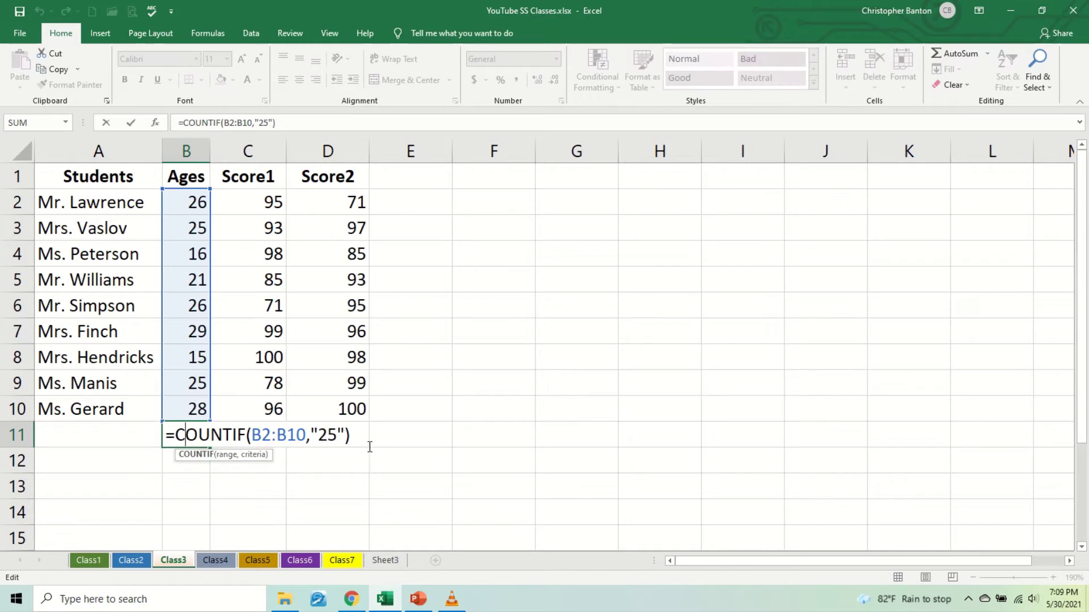
key(Return)
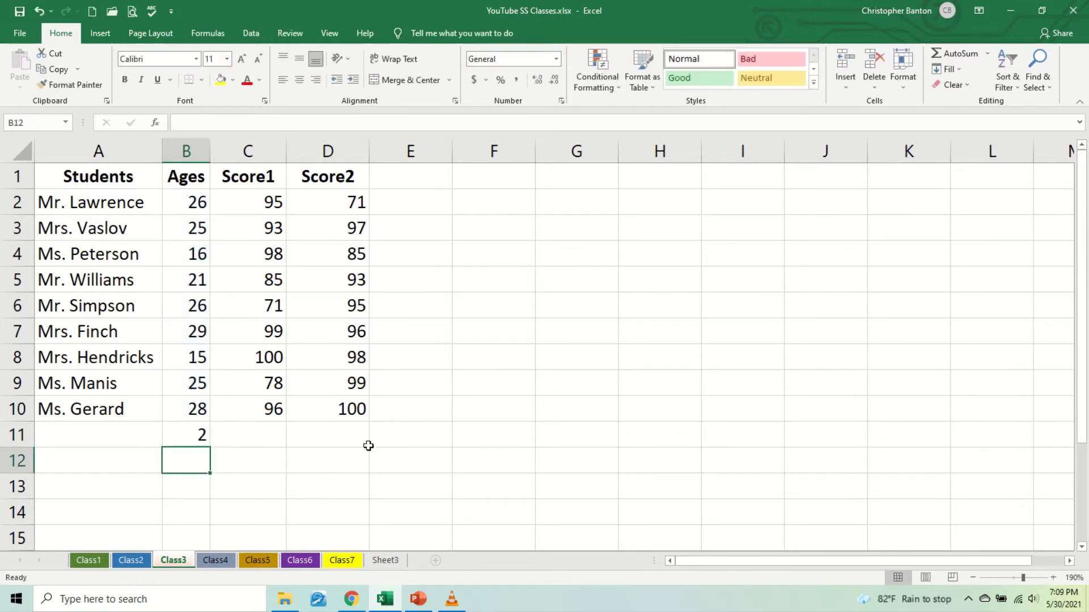
- Enter =countif(c2:c10,">89") in C11, counting 6 Score1 values above 89
click(270, 438)
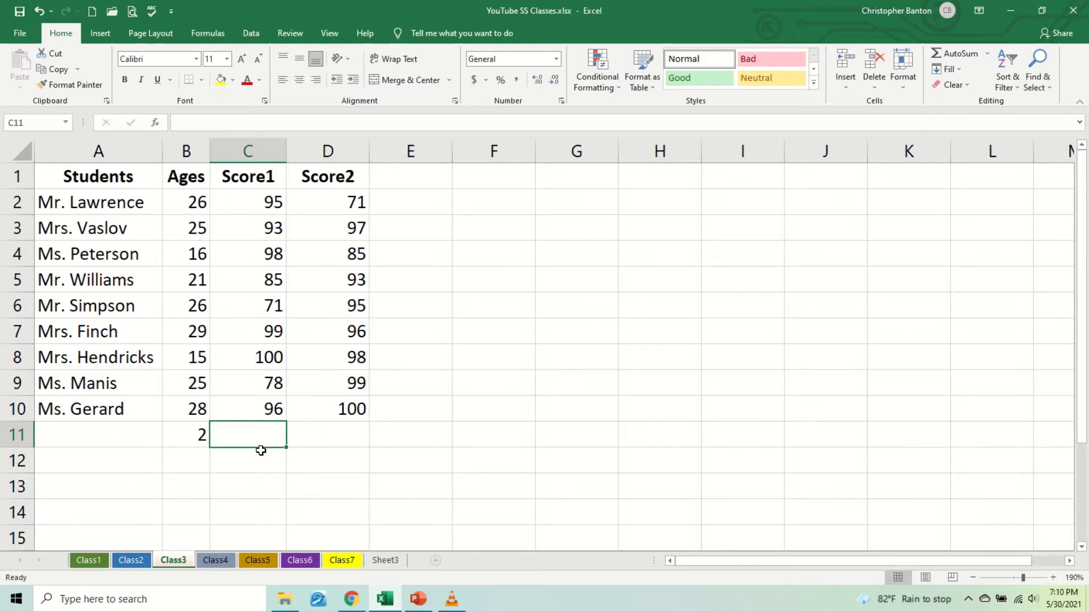
text(=)
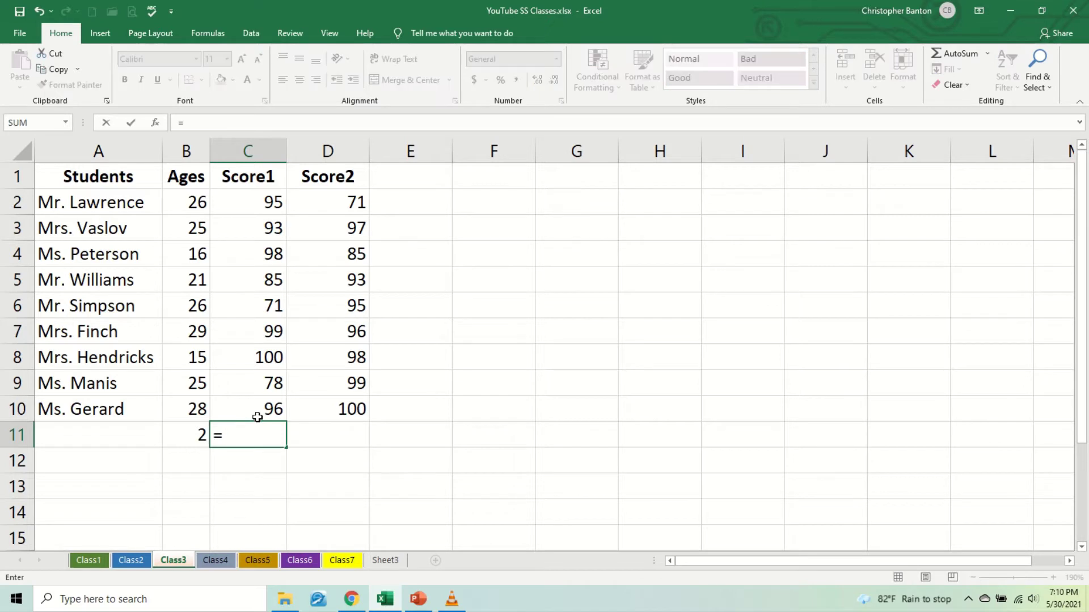
text(coun)
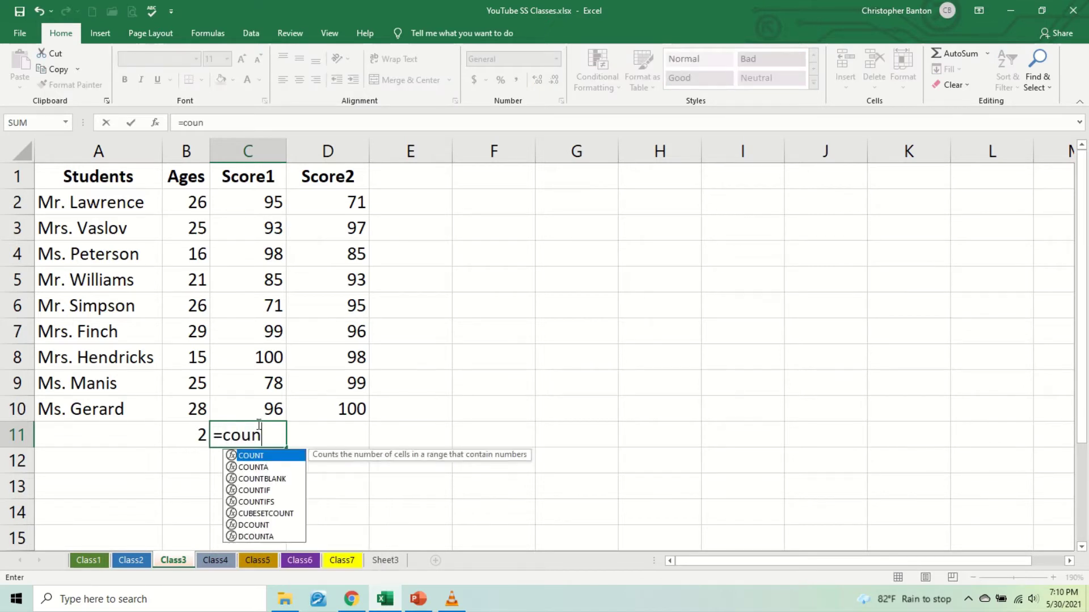
text(tif()
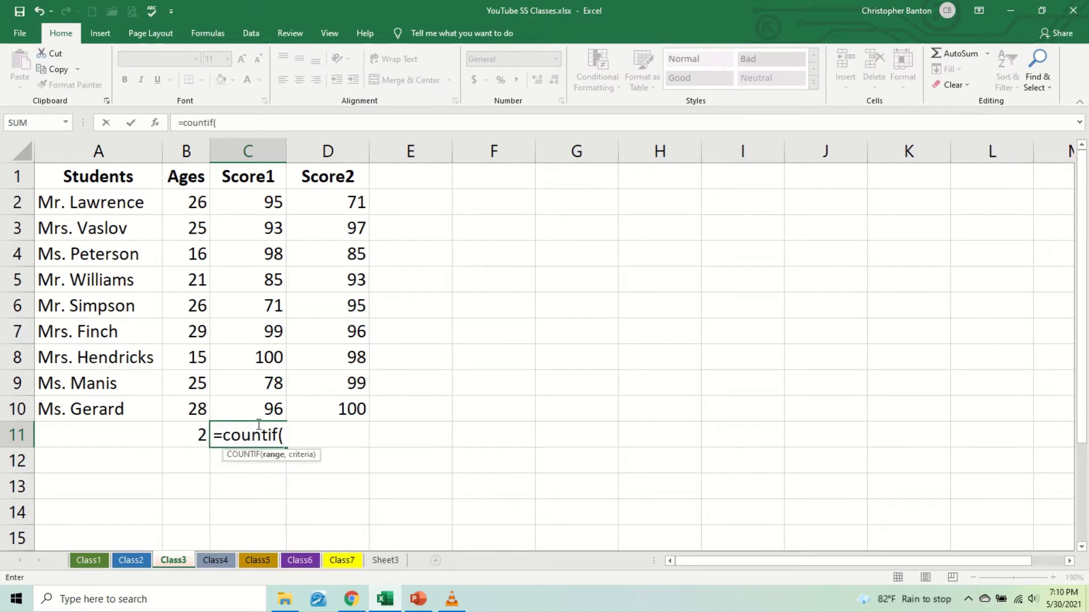
text(c2:c10)
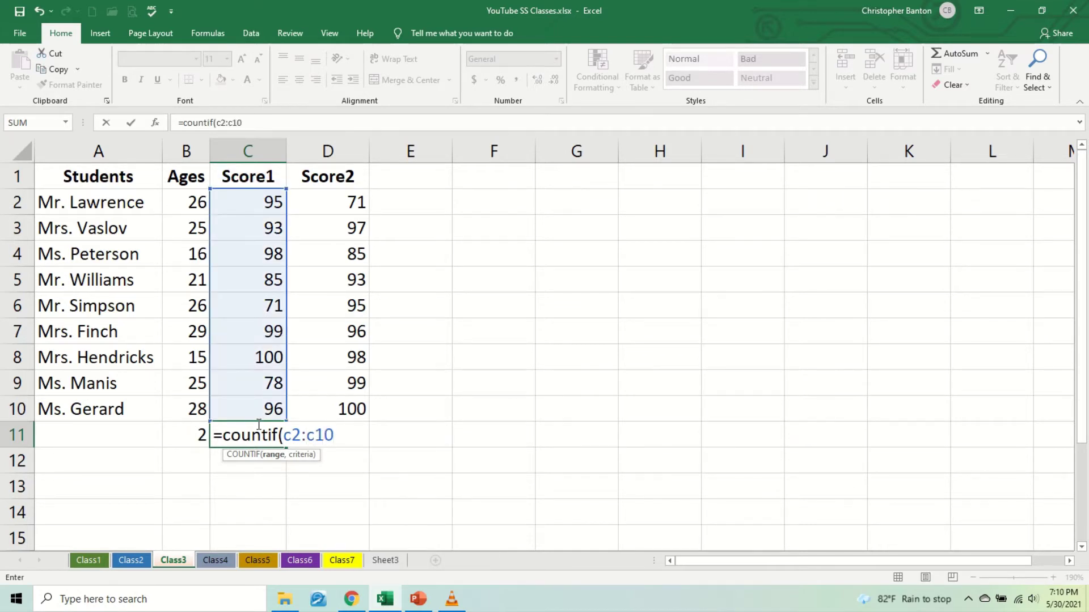
text(,")
text(>89)
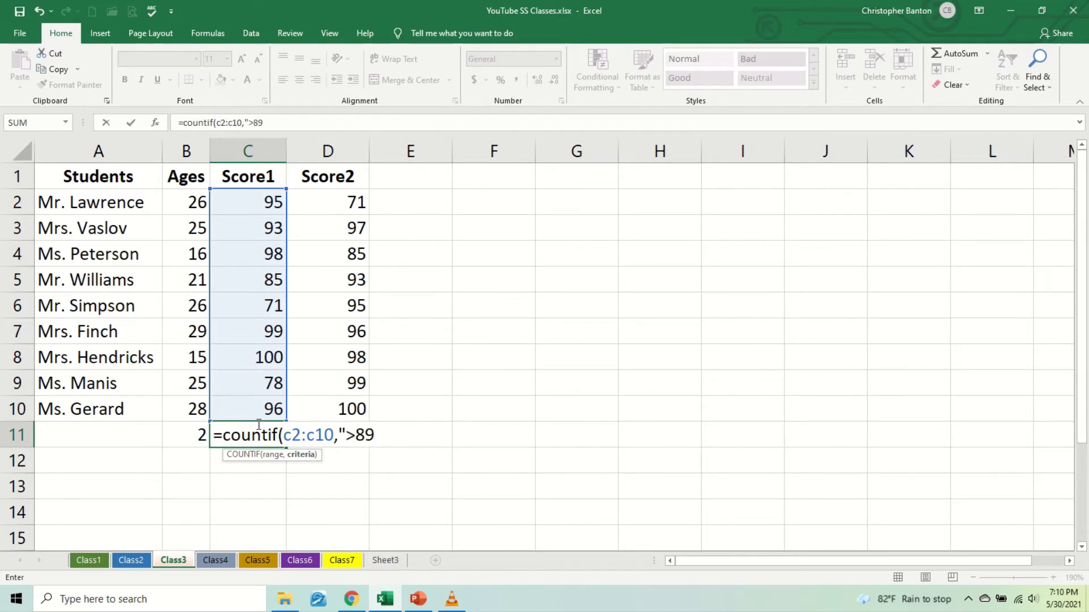
text("))
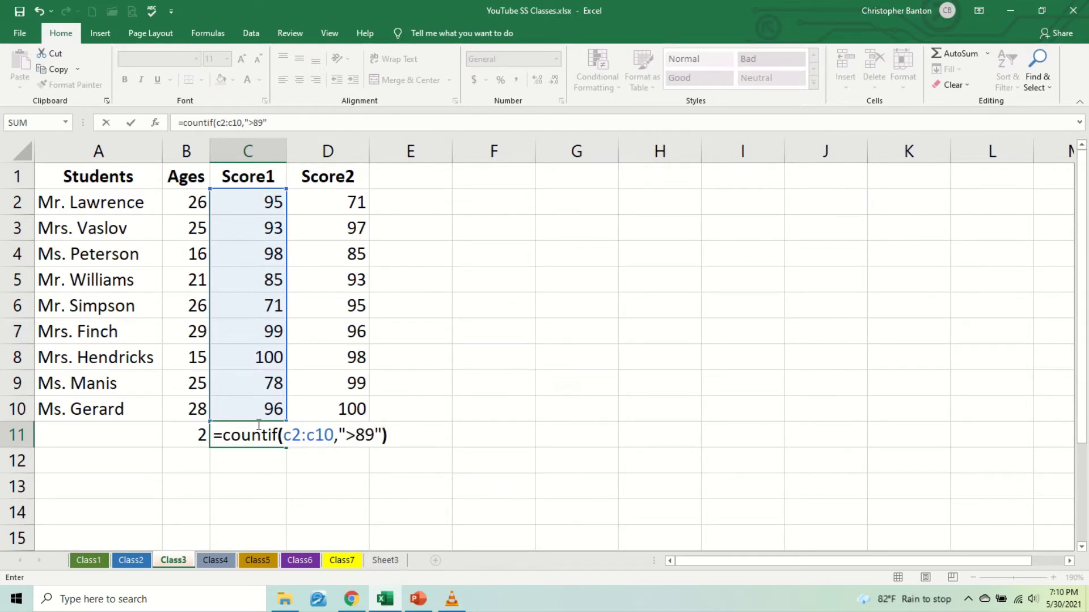
key(Return)
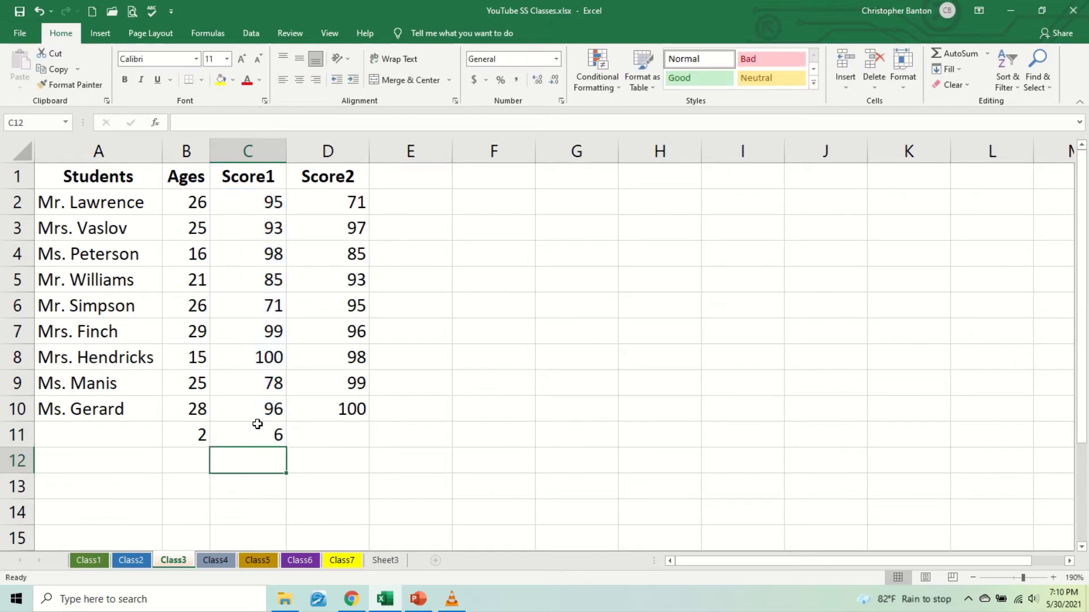
- Review C11's formula and step up through the Score1 values to C2
click(258, 424)
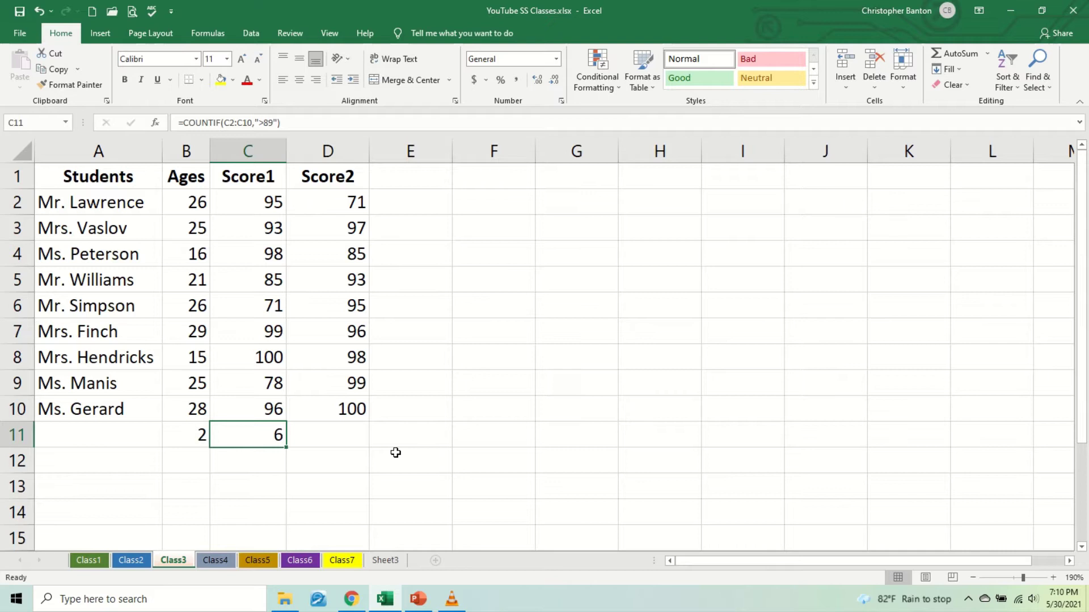
key(Up)
key(Up)
key(Up)
key(Up)
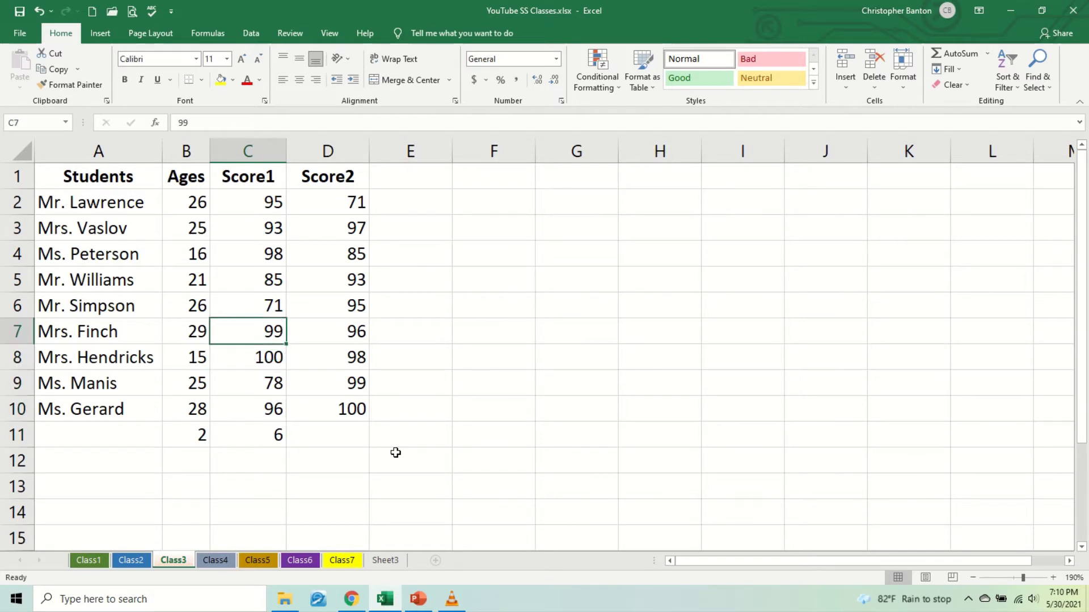
key(Up)
key(Up)
key(Up)
key(Up)
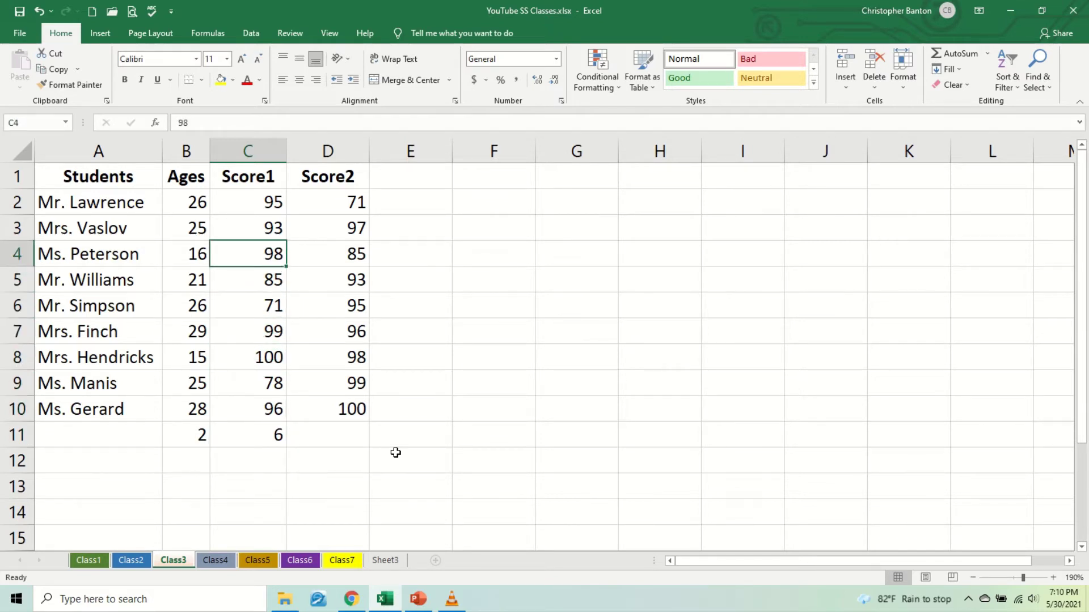
key(Up)
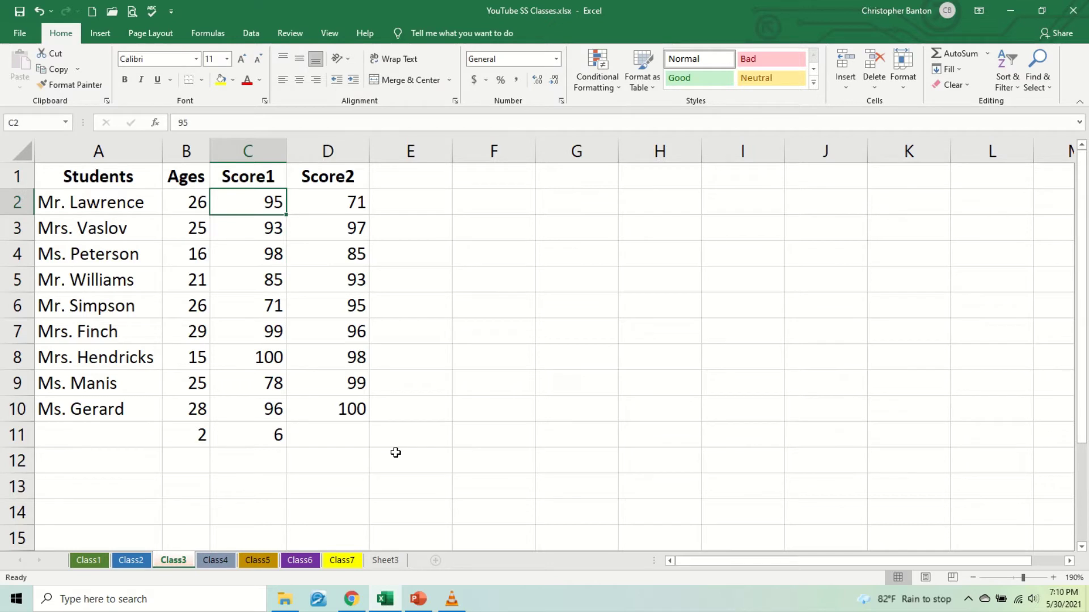
- Change C11's COUNTIF criterion from ">89" to "100"
double_click(266, 435)
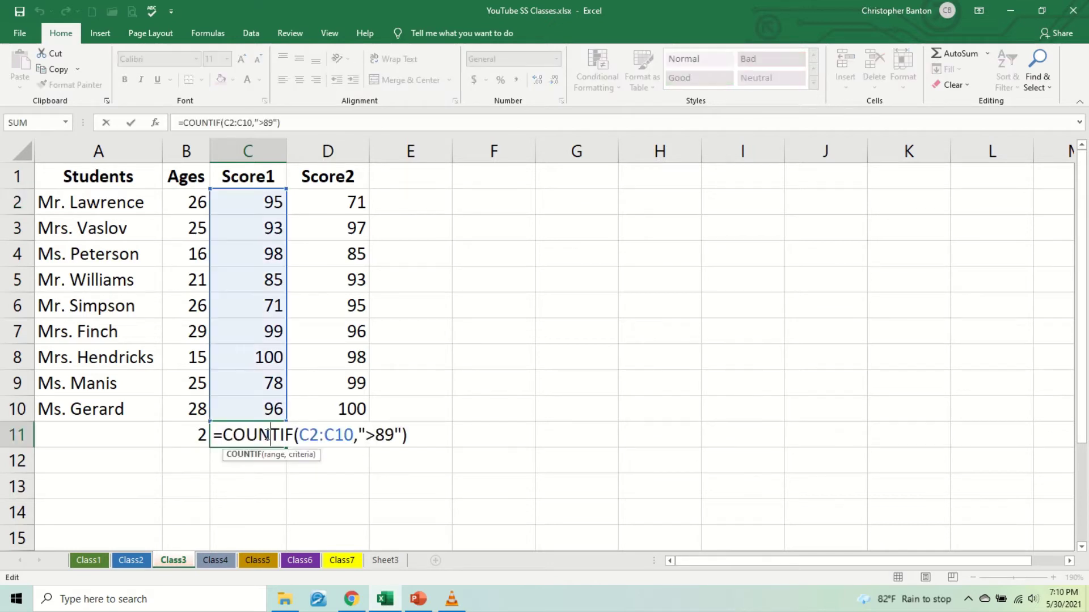
click(396, 436)
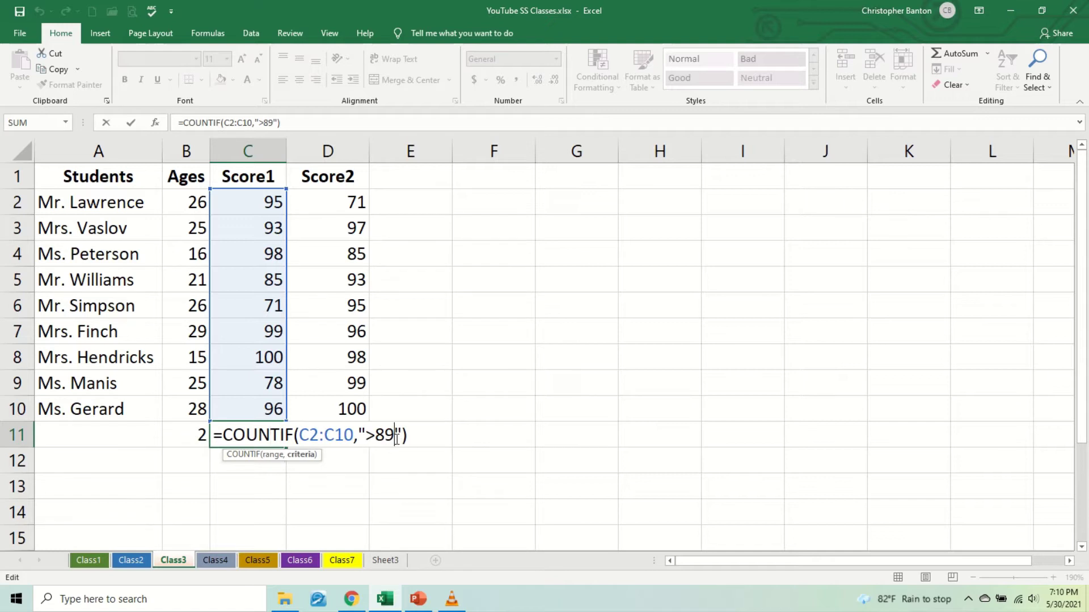
key(BackSpace)
key(BackSpace)
key(BackSpace)
text(100)
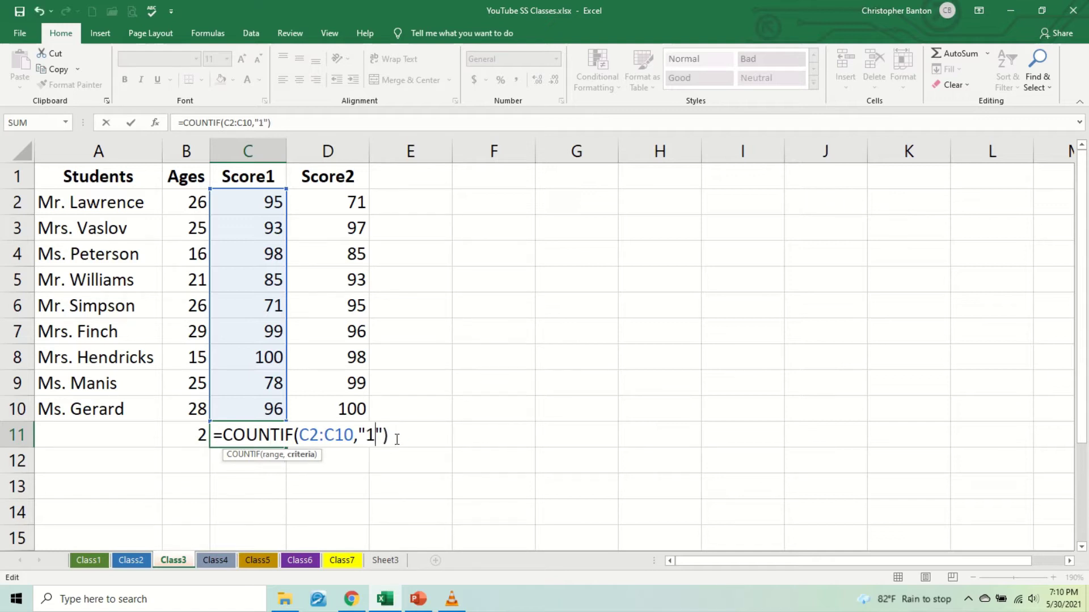
key(Return)
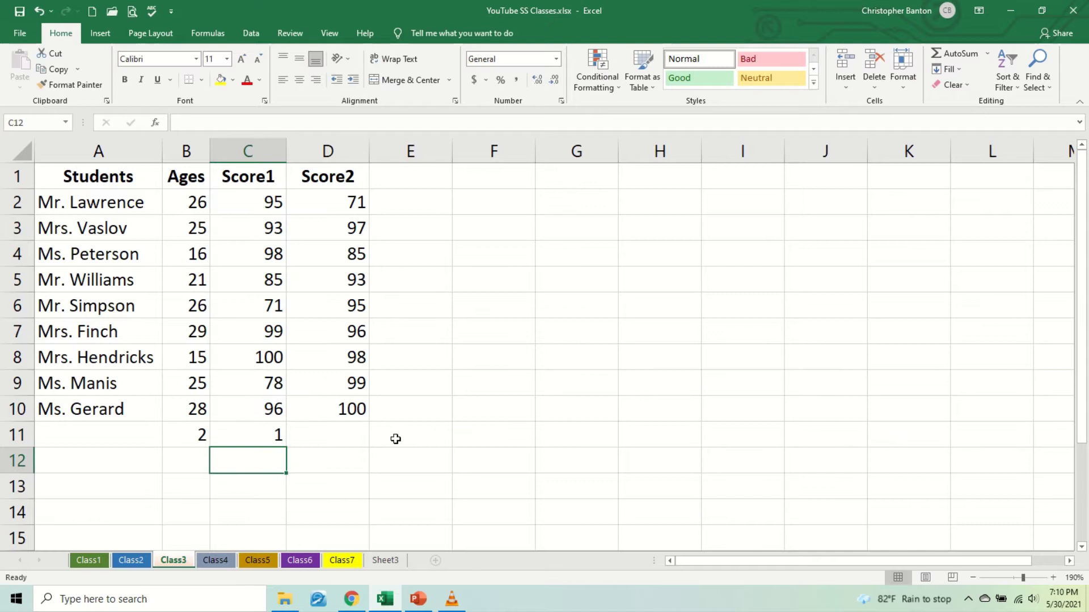
- Edit C11 to =COUNTIF(a1:d10,"ages"), counting the text 'ages' across the table
double_click(276, 433)
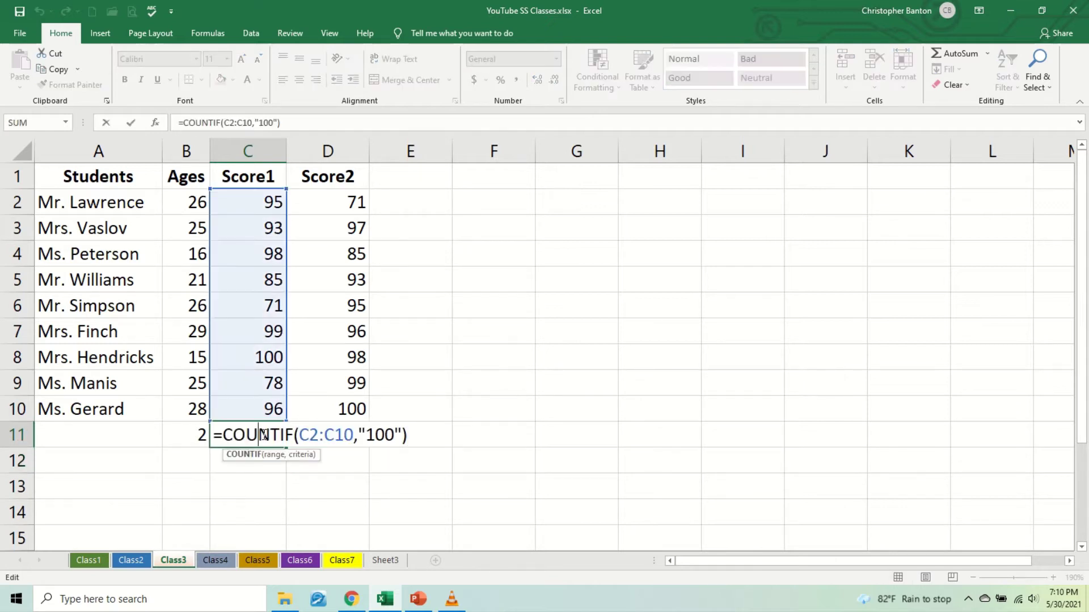
click(395, 440)
click(319, 436)
key(BackSpace)
key(BackSpace)
text(a1)
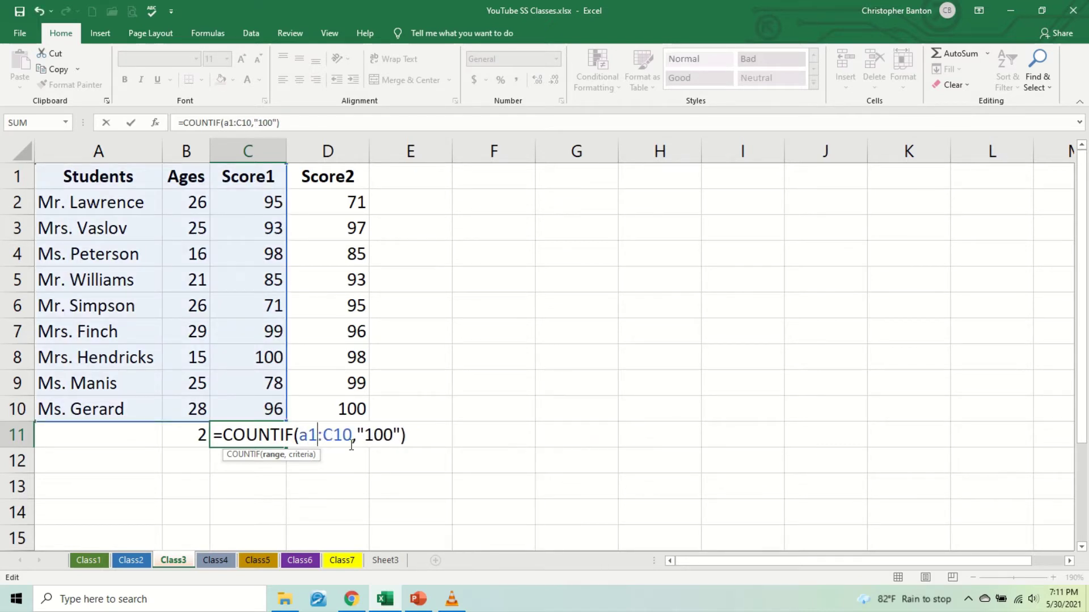
click(334, 437)
key(BackSpace)
text(d)
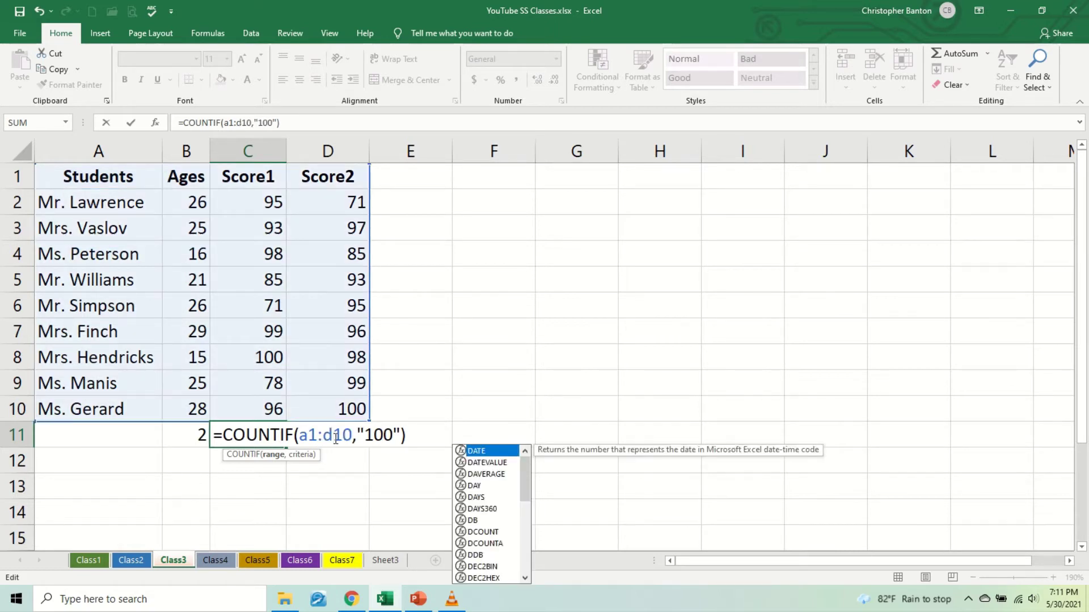
key(Right)
key(Right)
key(Right)
key(Right)
key(Right)
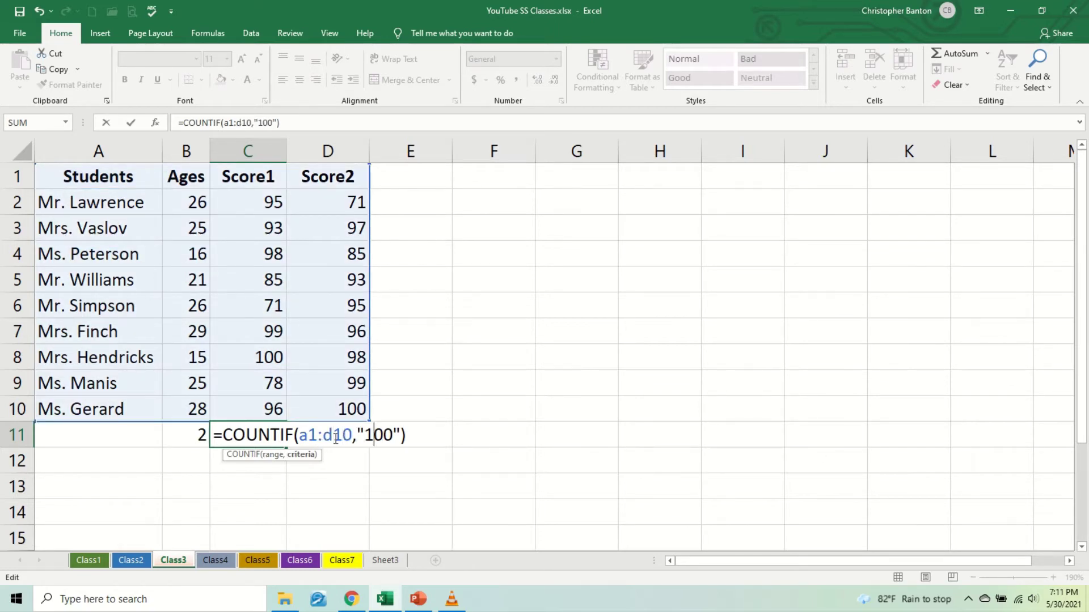
key(Delete)
key(Delete)
key(BackSpace)
text(ages)
key(Return)
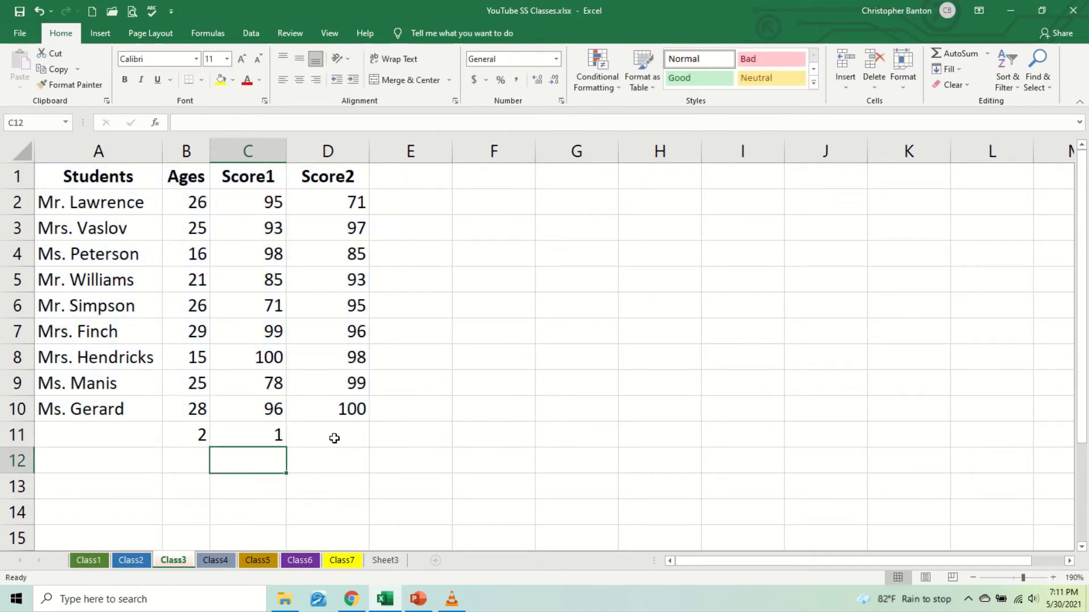
- Recommit C11's COUNTIF formula showing 1, then select cell E2
double_click(279, 435)
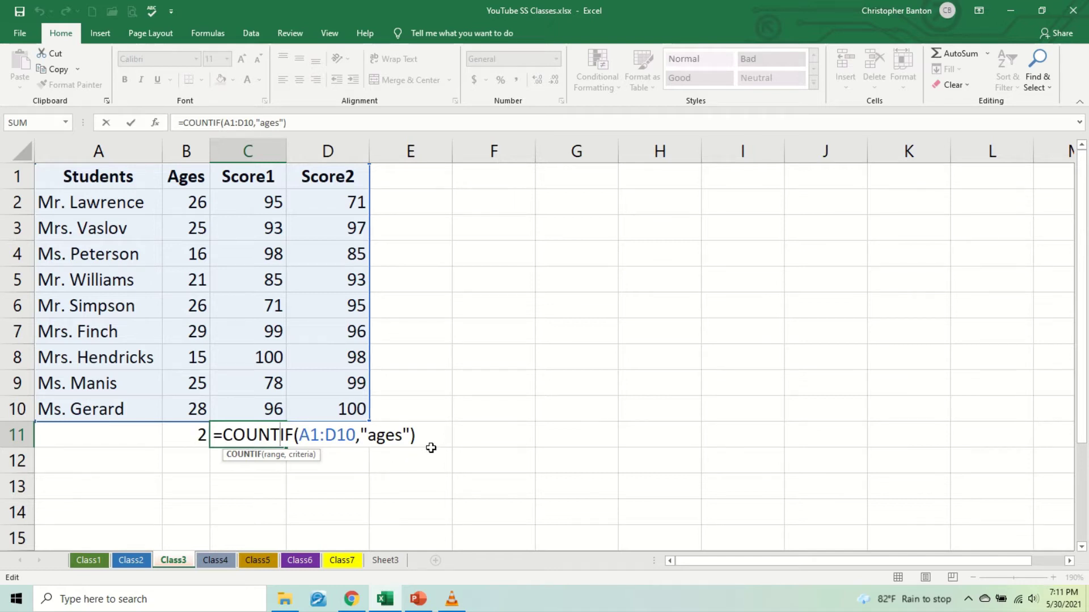
key(Return)
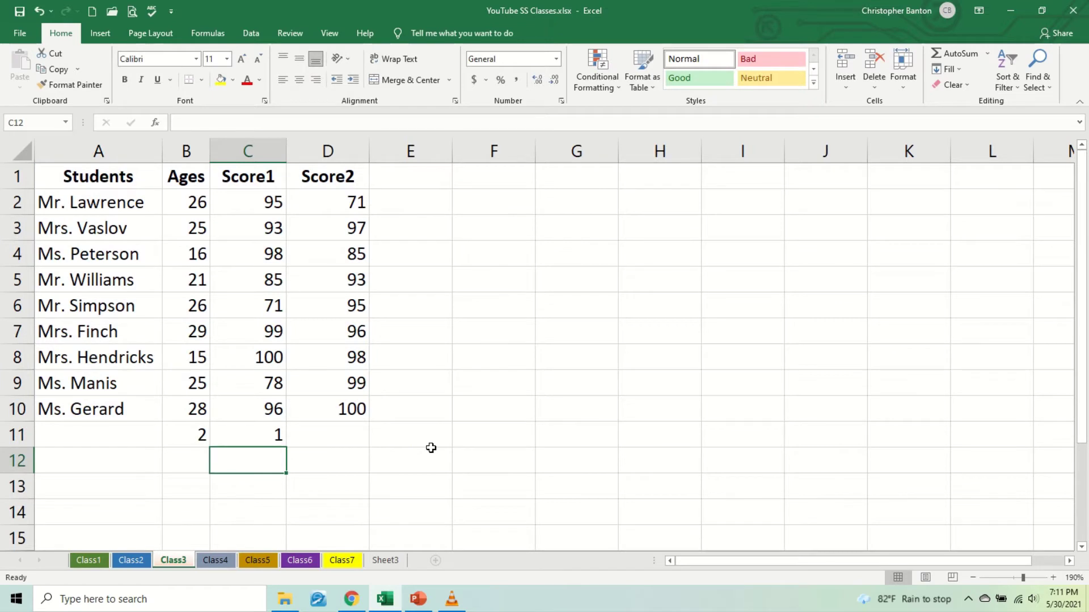
click(418, 214)
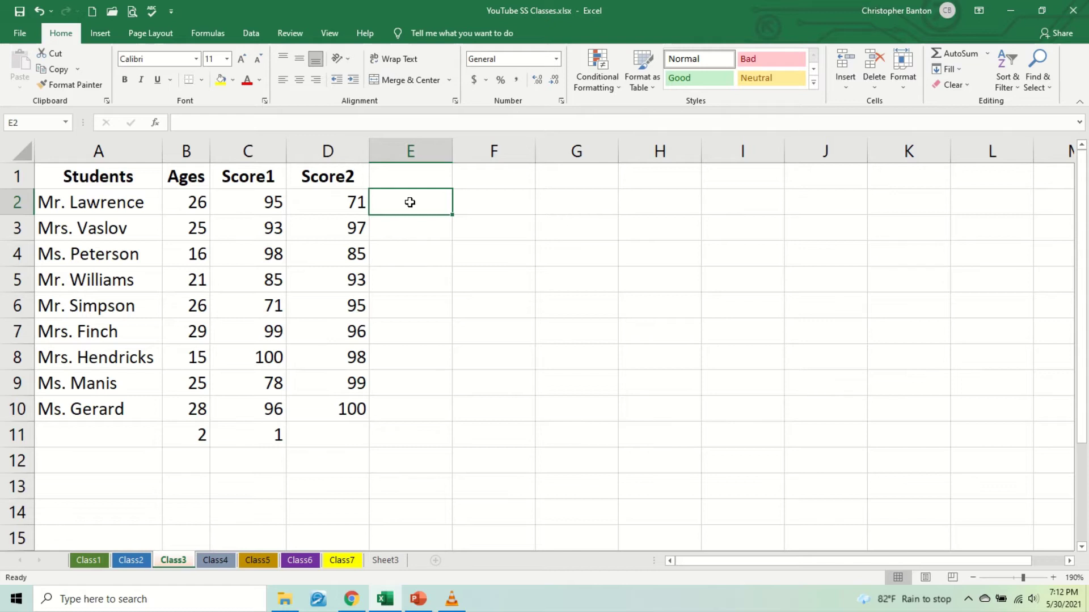
- Enter =RANK(D2,d2:d10) in E2 to rank the first Score2 value
text(=)
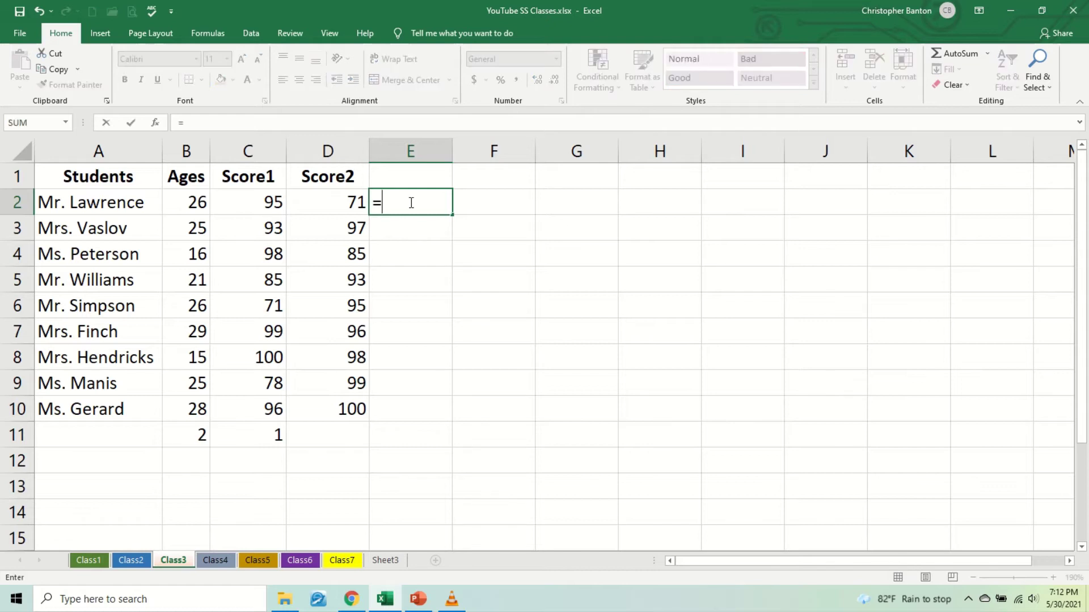
text(rank)
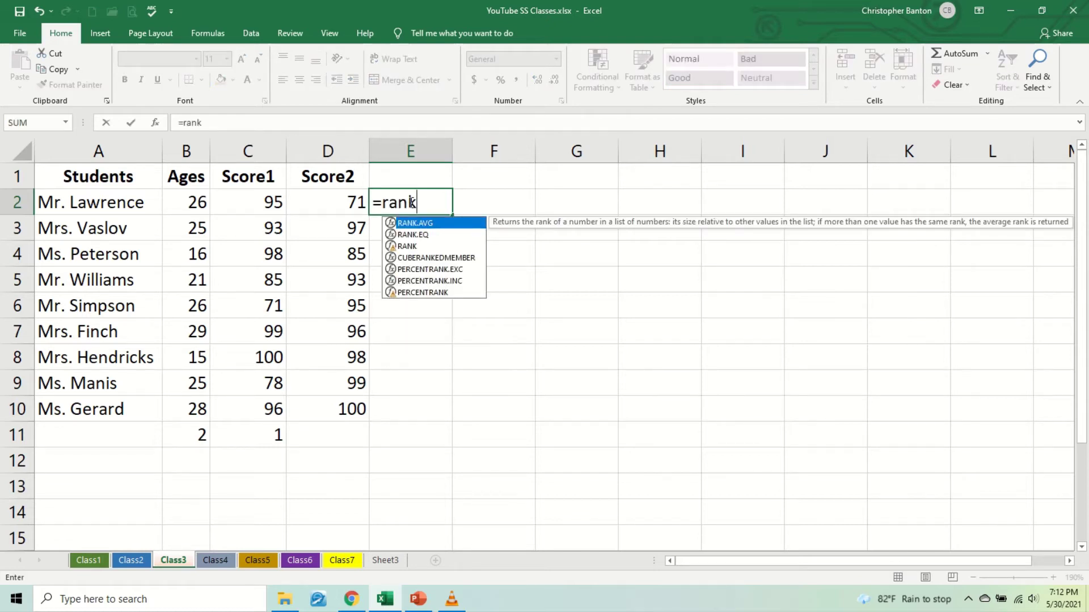
text(()
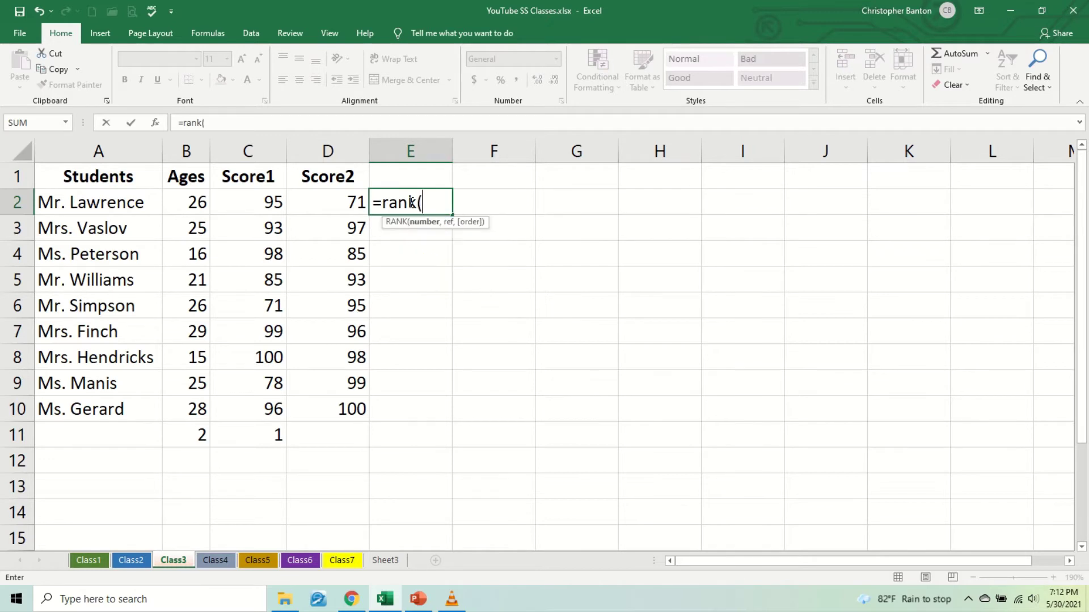
click(352, 206)
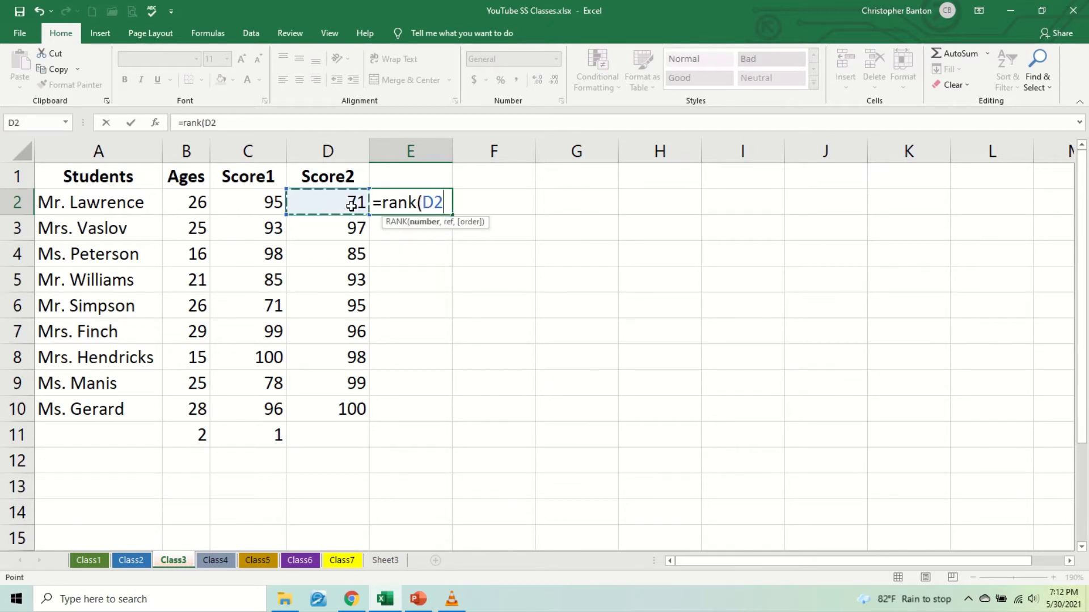
text(,)
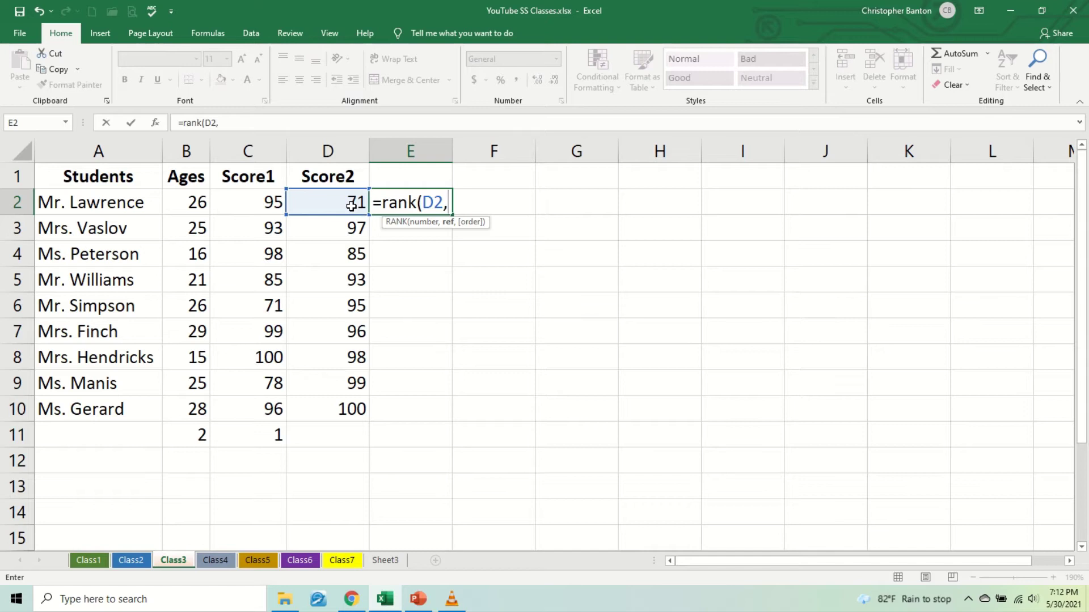
drag(351, 205, 345, 398)
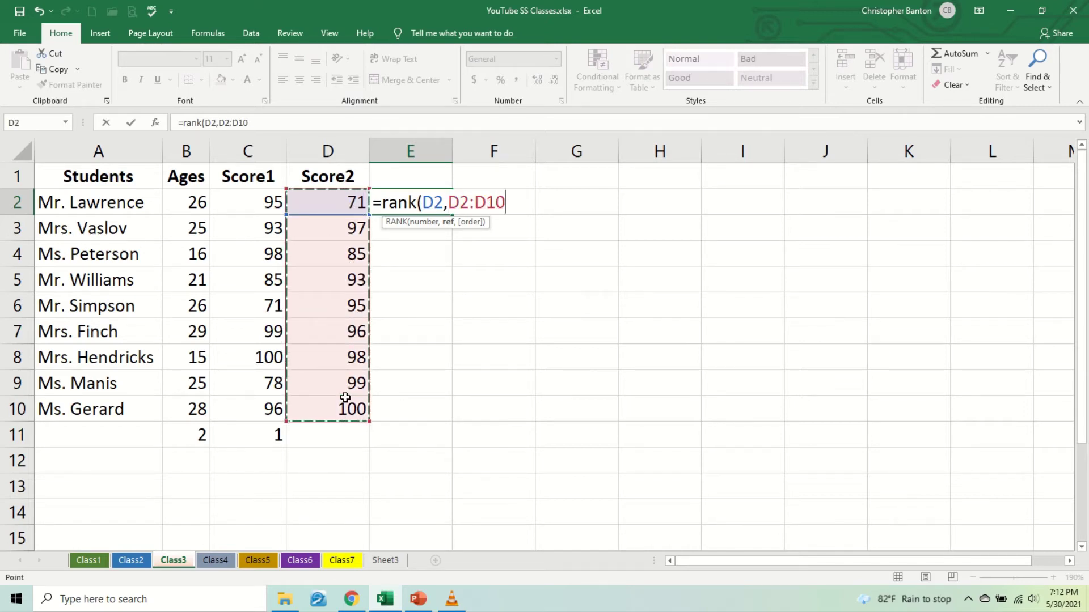
key(F4)
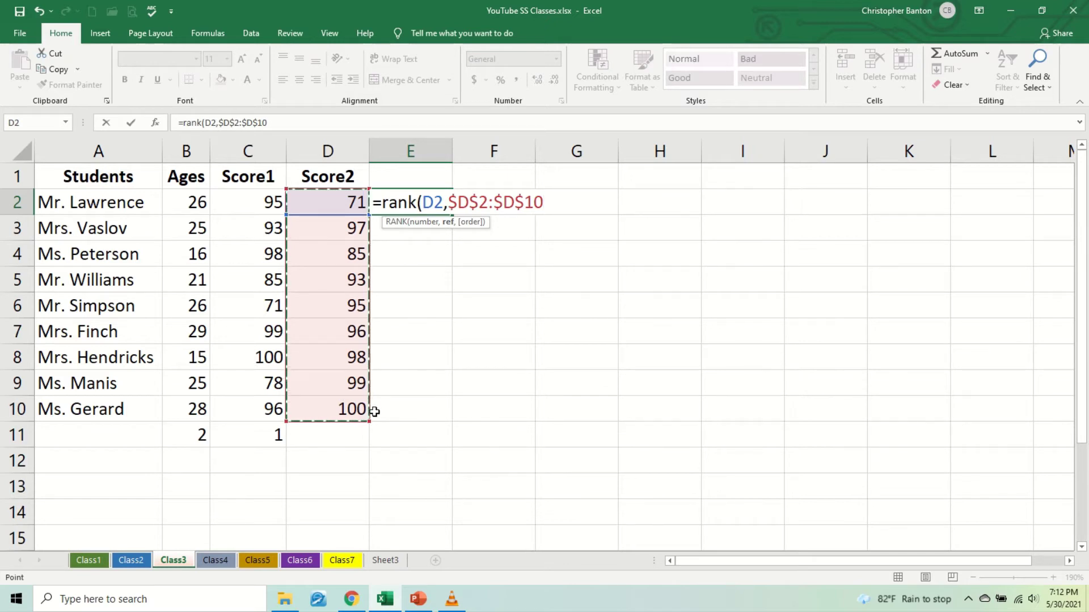
key(BackSpace)
key(BackSpace)
key(BackSpace)
key(BackSpace)
key(BackSpace)
key(BackSpace)
key(BackSpace)
key(BackSpace)
key(BackSpace)
key(BackSpace)
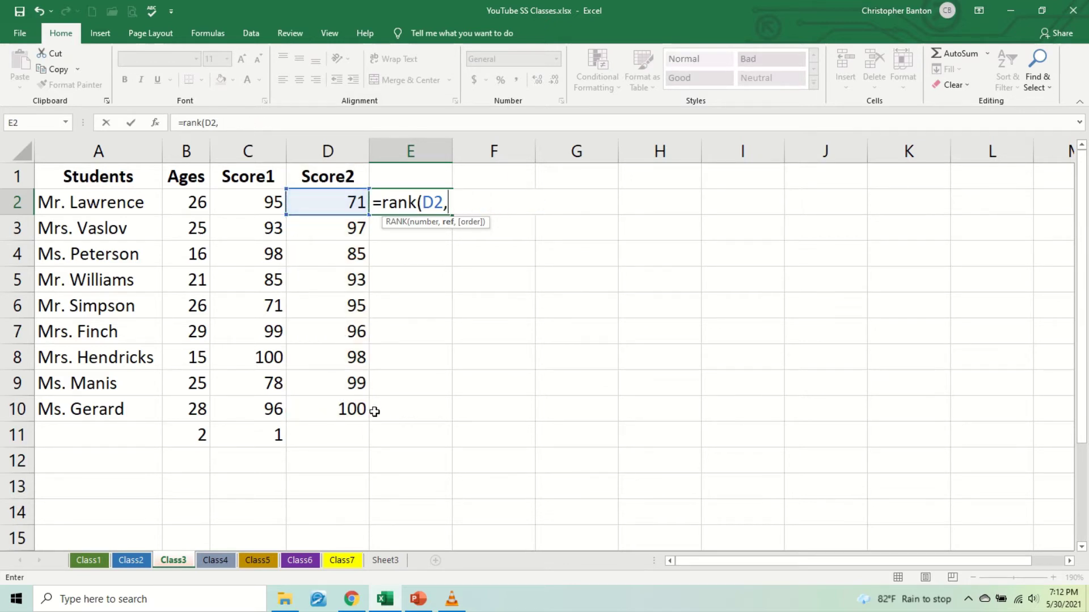
text(d2)
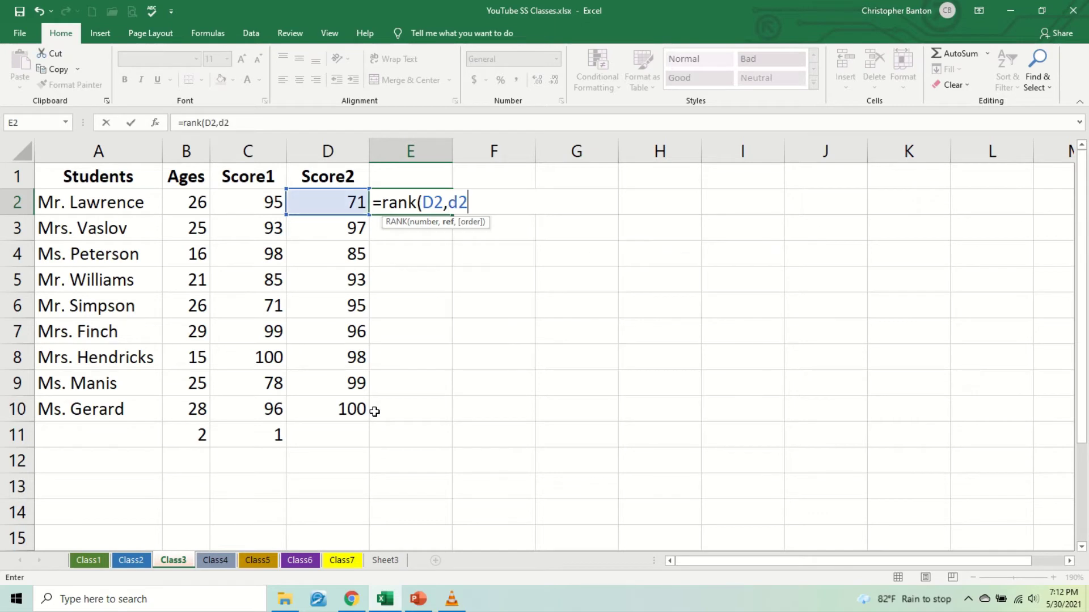
text(:d1)
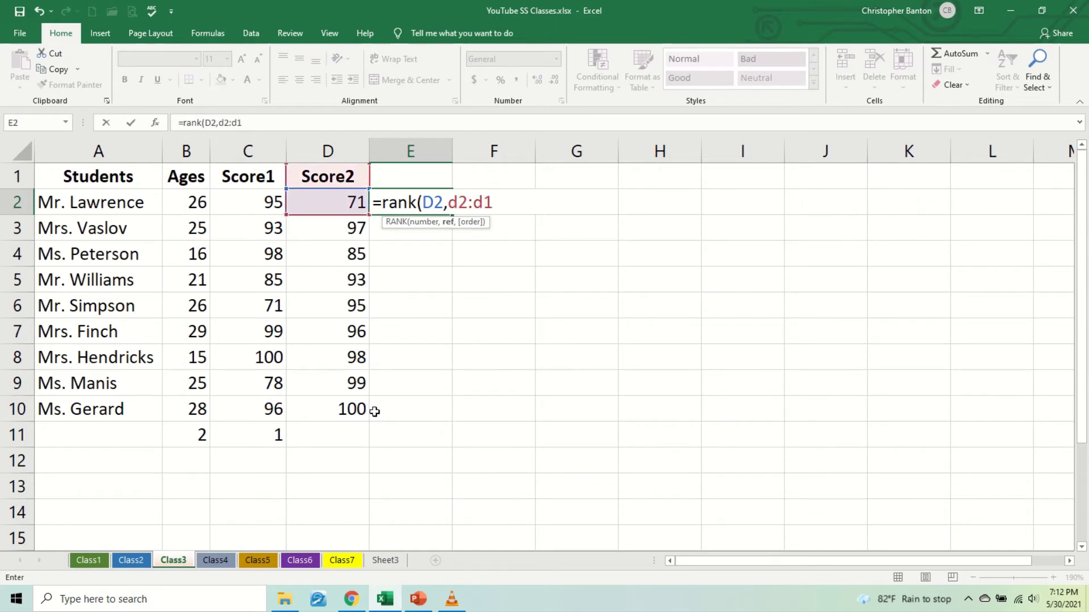
text(0))
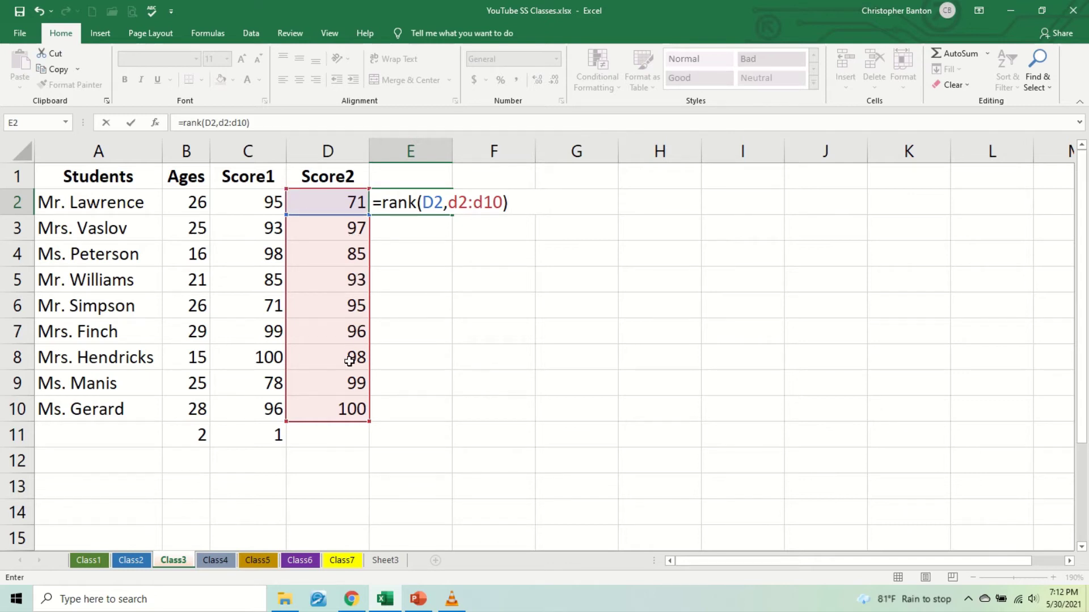
key(Return)
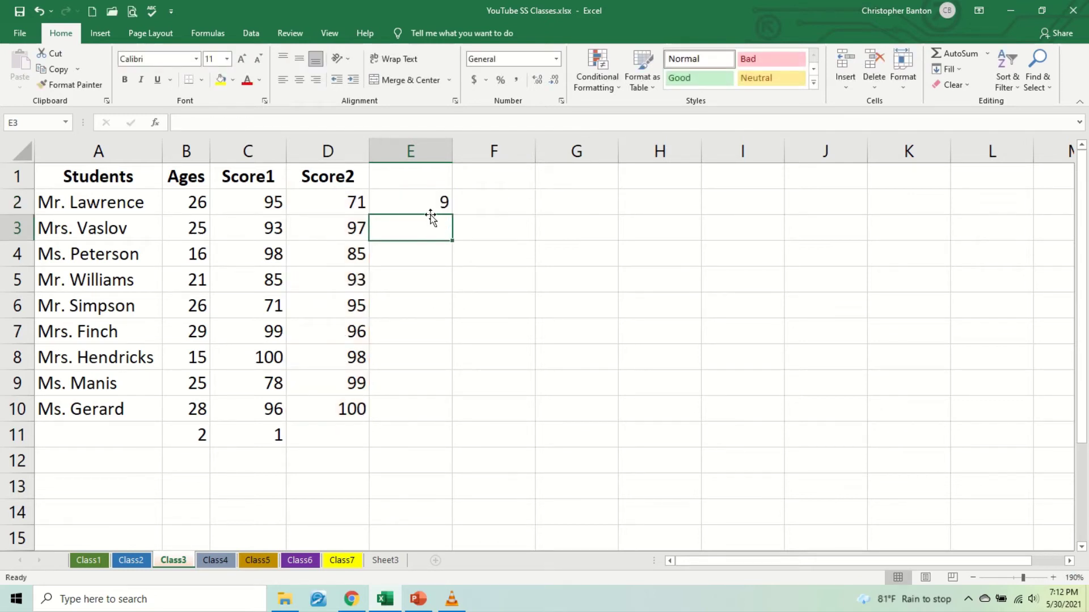
- Fill the RANK formula from E2 down to E10 and select E9
click(424, 194)
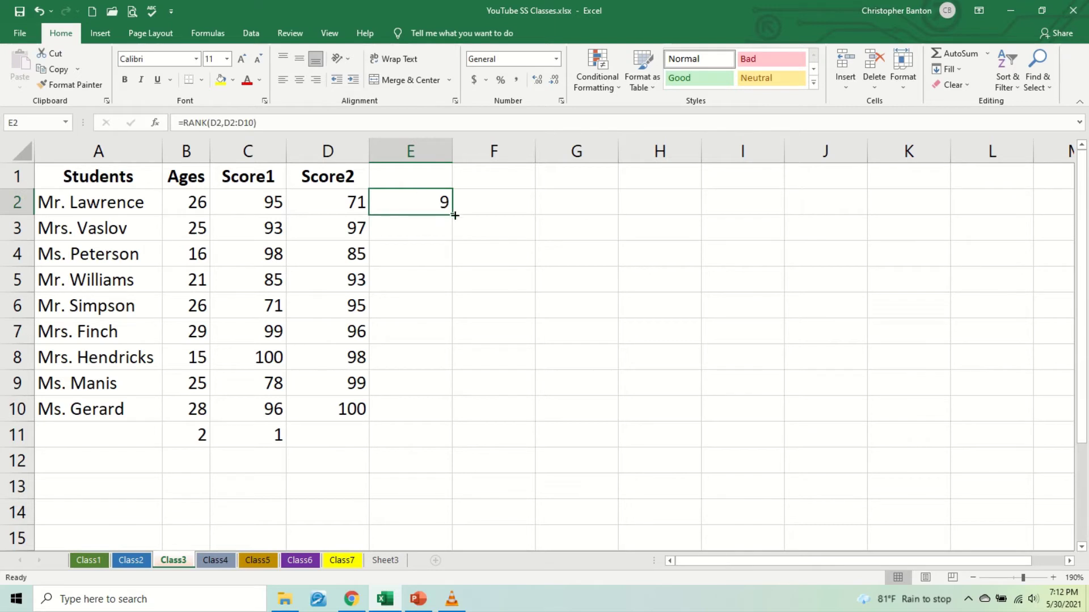
drag(454, 216, 413, 411)
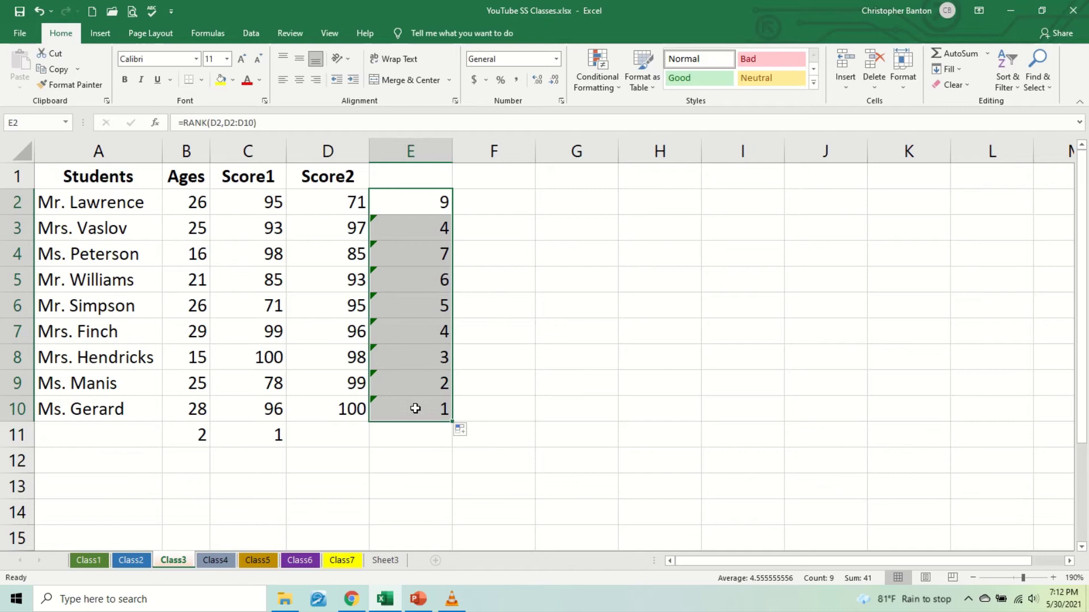
click(418, 382)
- Inspect E9's shifted range D9:D17, then undo the filled-down ranks
double_click(421, 383)
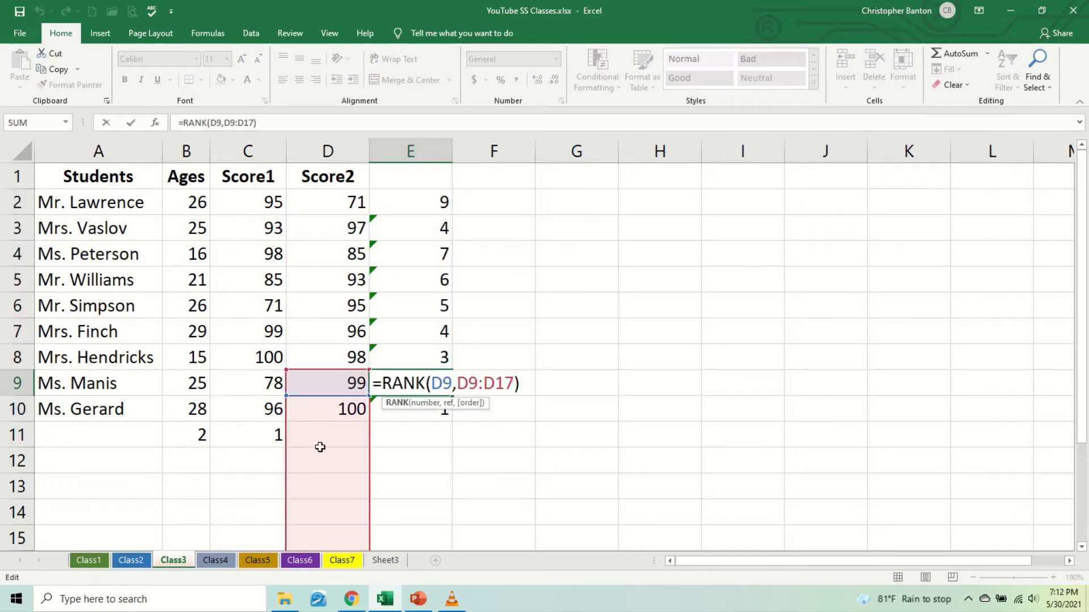
scroll(325, 461, down, 1)
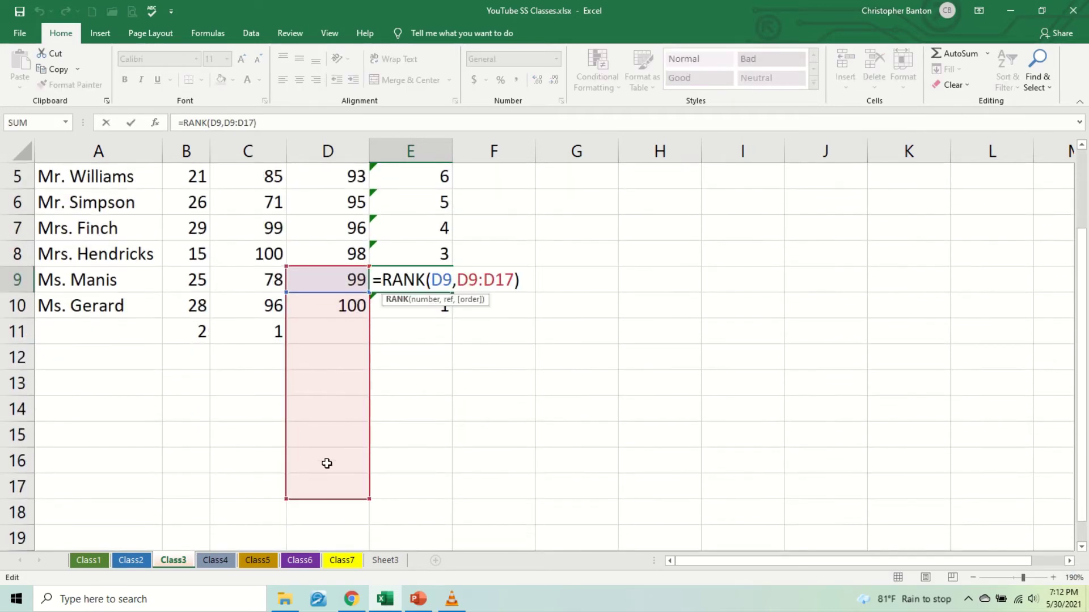
scroll(326, 462, up, 1)
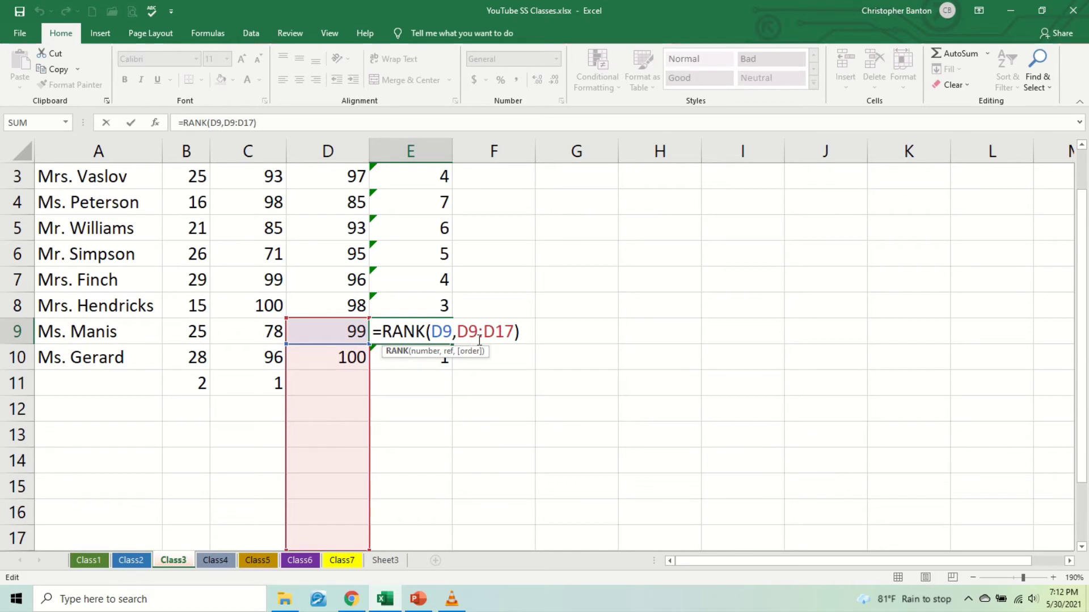
key(ctrl+Return)
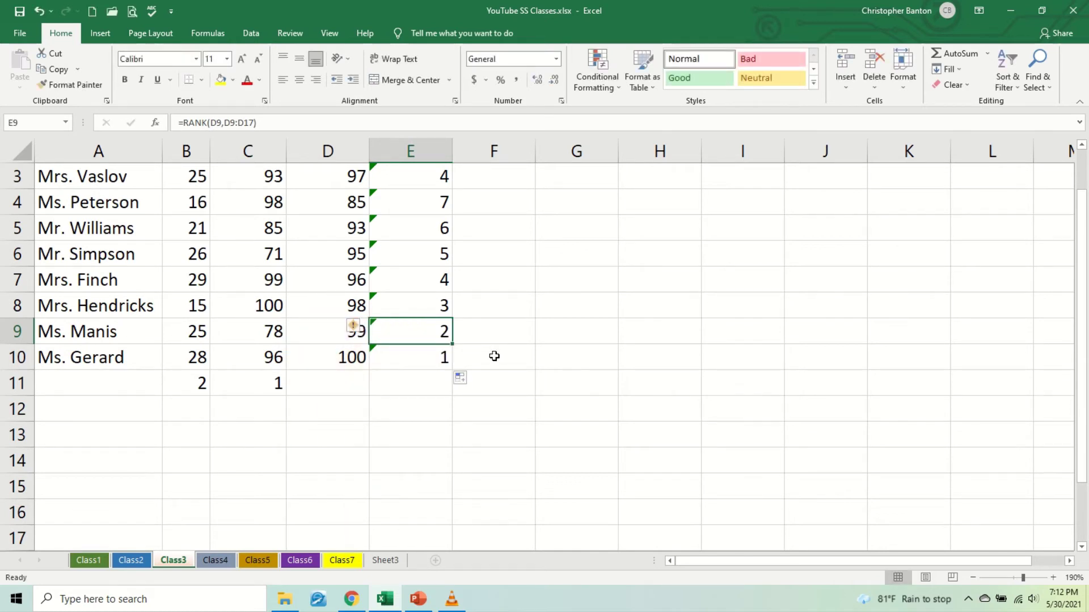
key(ctrl+z)
scroll(457, 274, down, 1)
scroll(457, 274, up, 2)
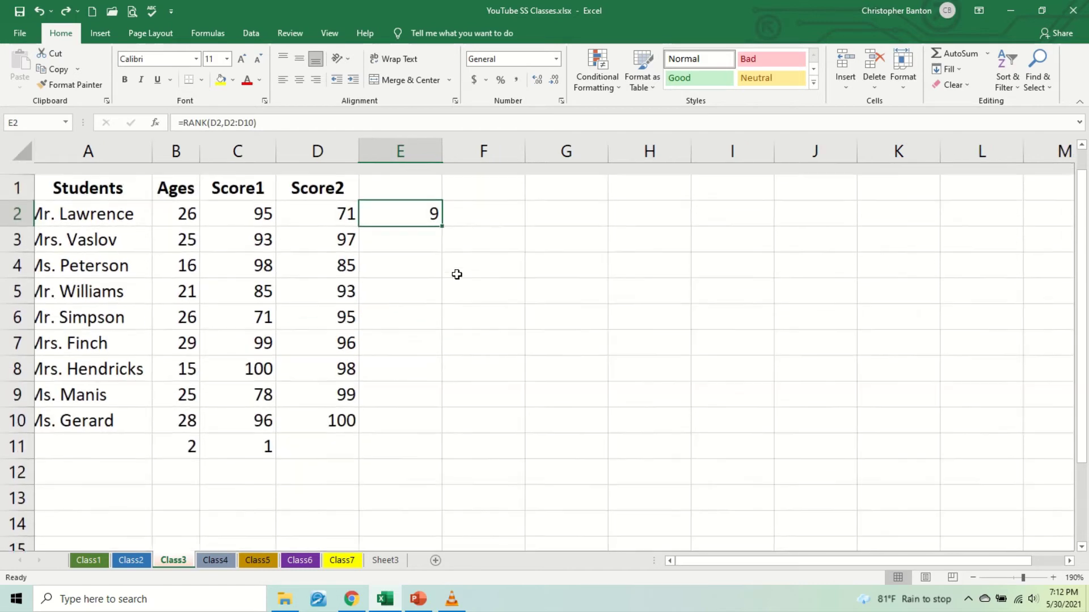
- Change E2's formula to =RANK(D2,$D$2:$D$10) with an absolute ranking range
double_click(425, 208)
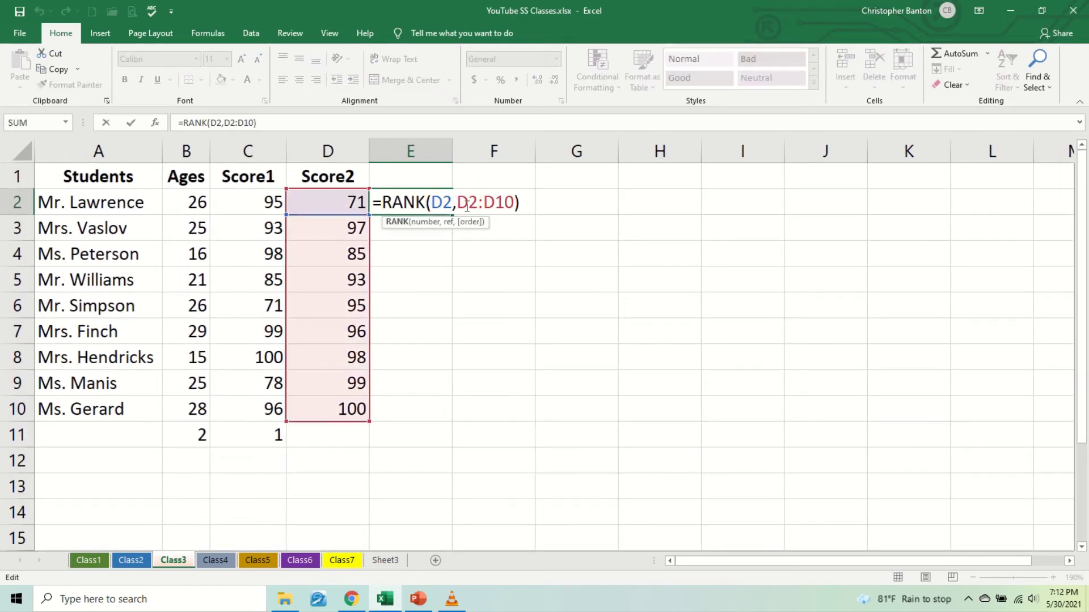
click(467, 206)
key(Left)
text($)
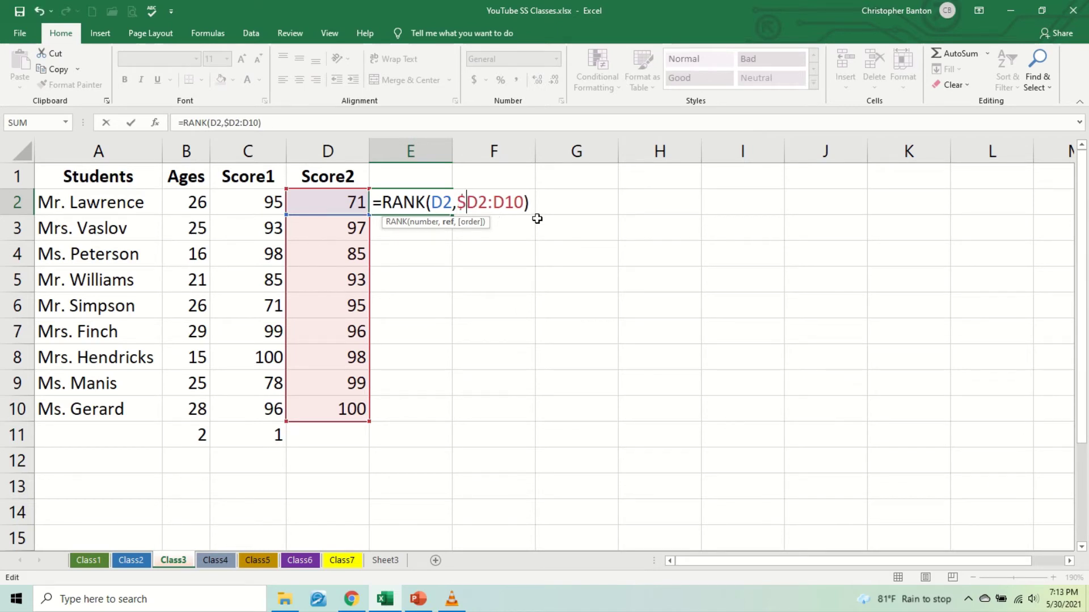
key(Right)
text($)
key(Right)
key(Right)
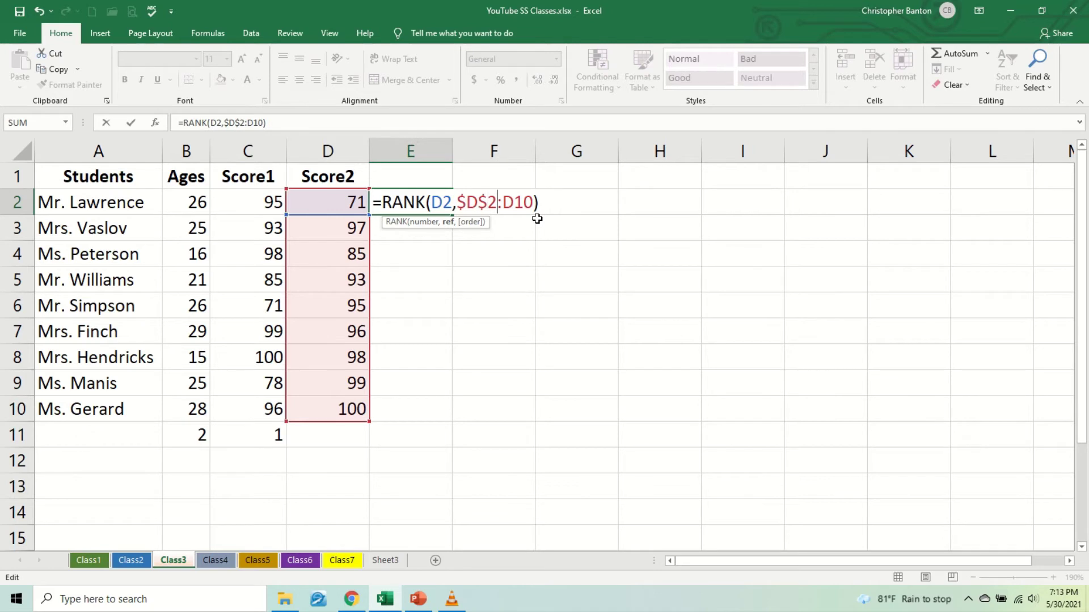
text($)
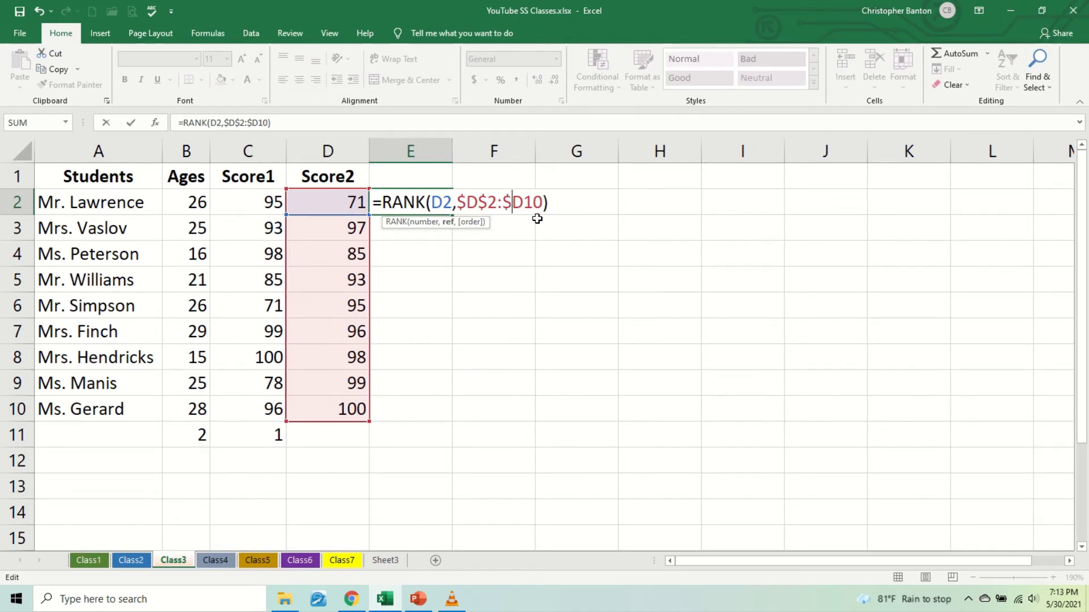
key(Right)
text(%)
key(BackSpace)
text($)
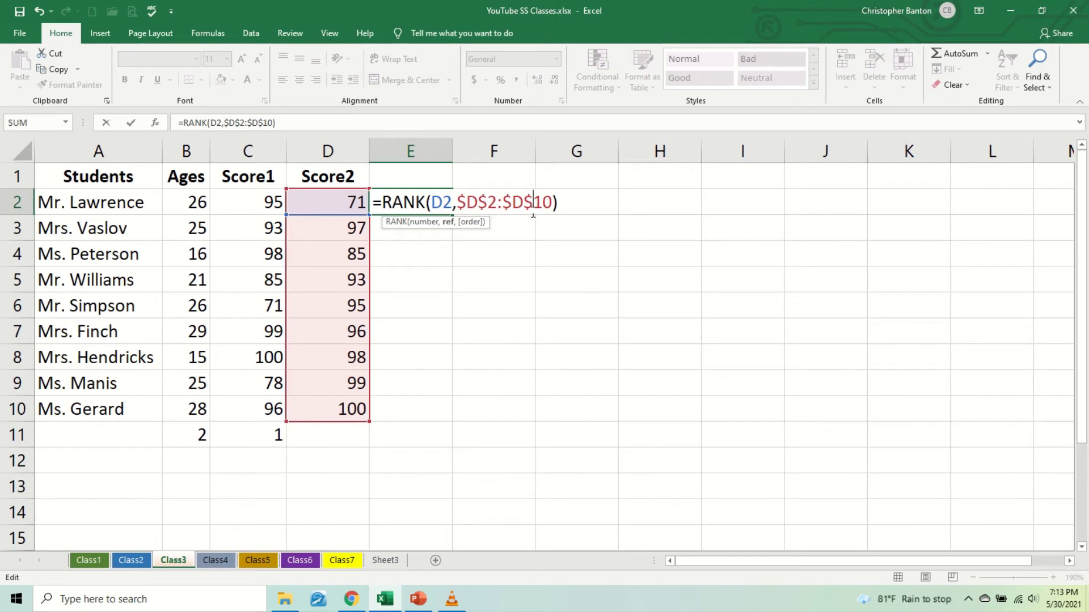
key(Return)
- Fill E2's absolute-range RANK formula down to E10
click(439, 206)
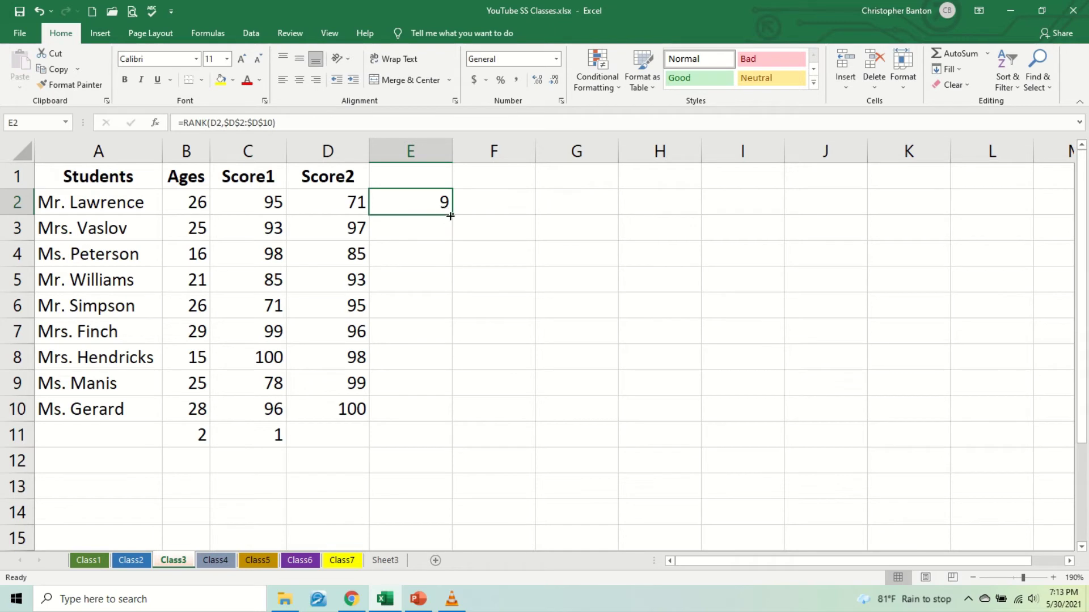
drag(451, 216, 429, 425)
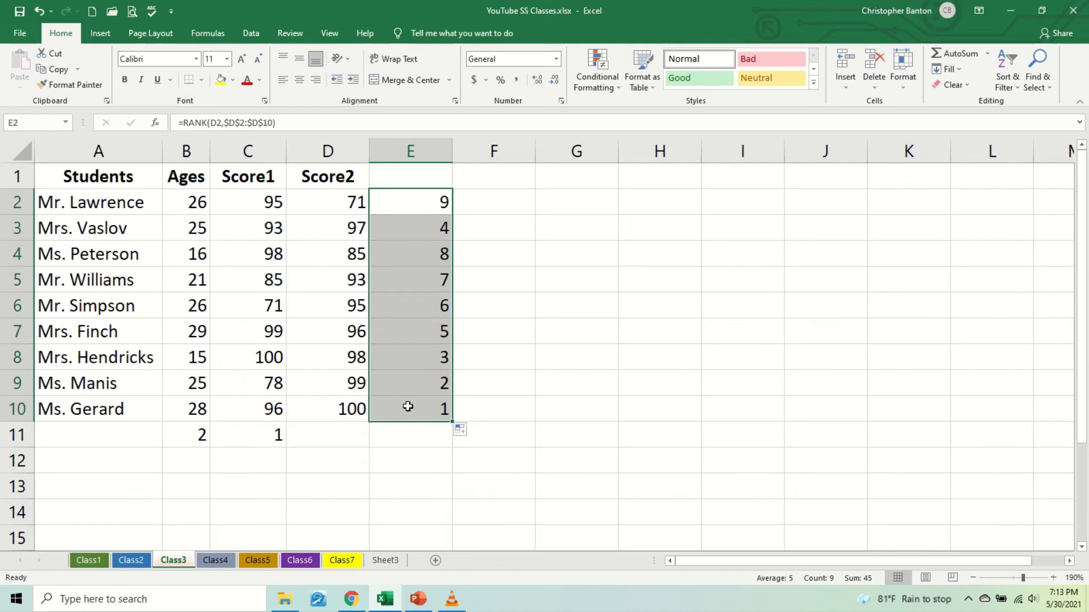
click(407, 406)
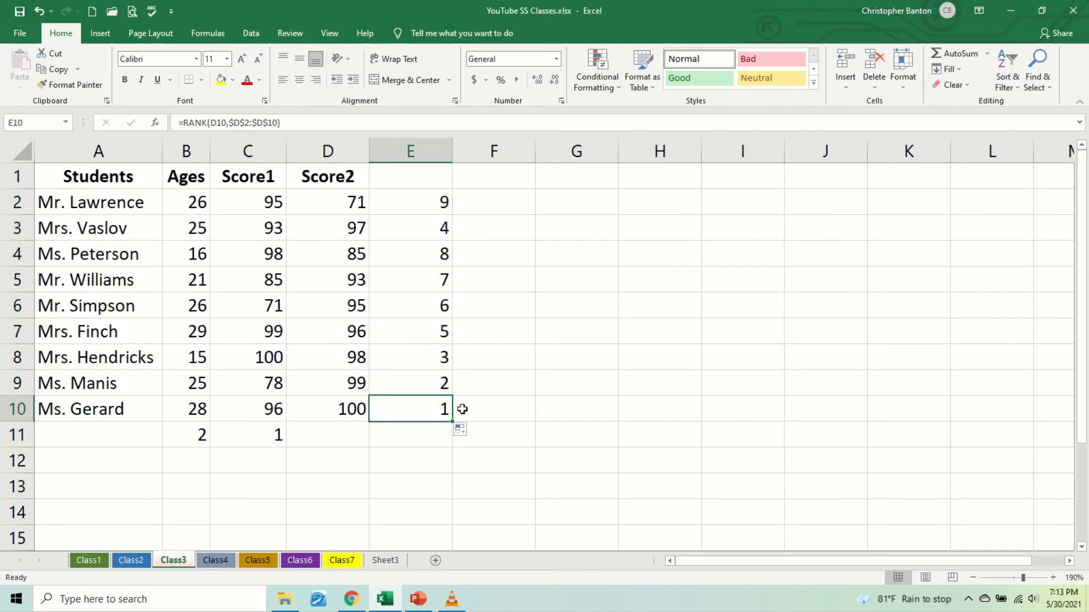
- Step through the rank column to check the results 9,4,8,7,6,5,3,2,1
key(Up)
key(Up)
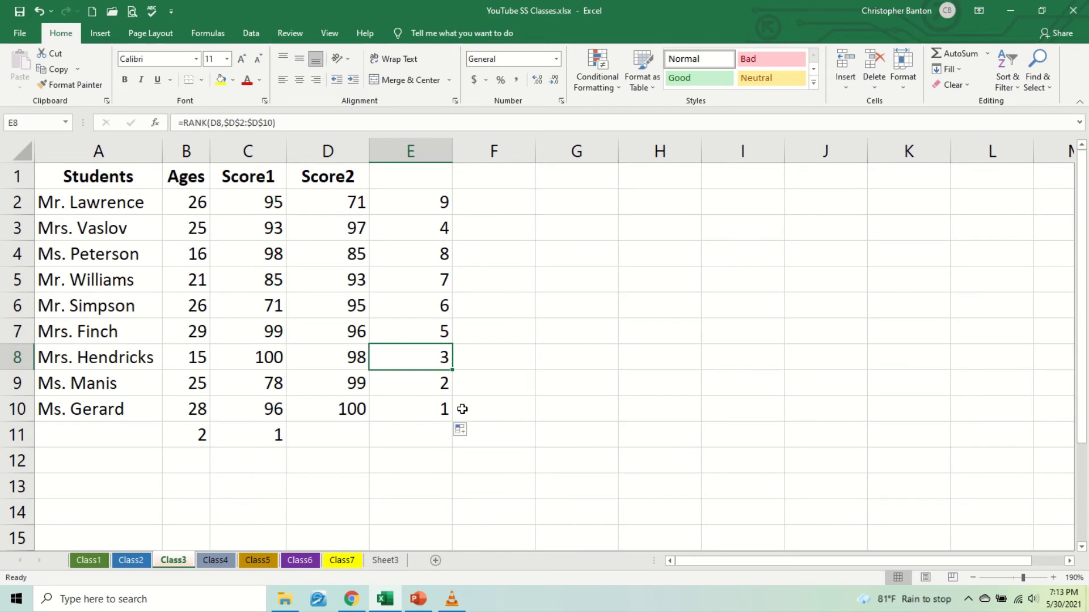
key(Up)
key(Up)
key(Up)
key(Up)
key(Up)
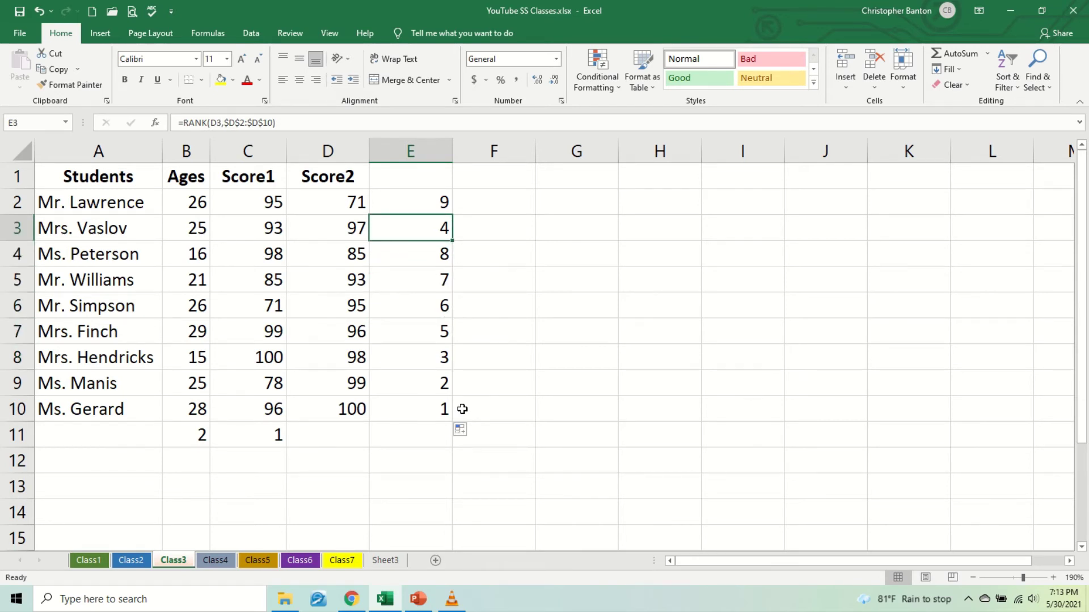
key(Down)
key(Down)
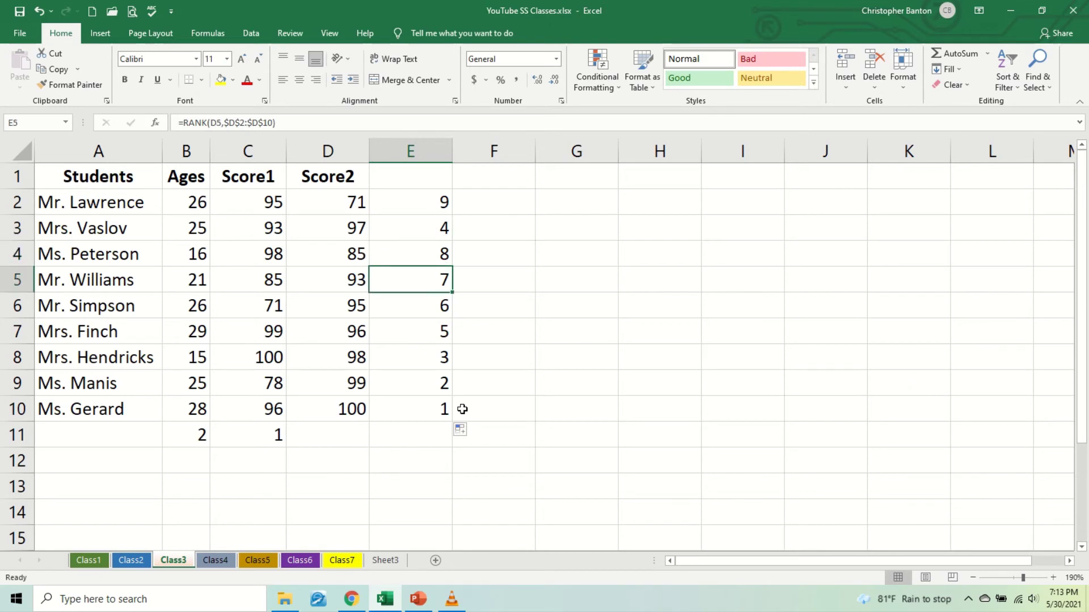
key(Down)
key(Down)
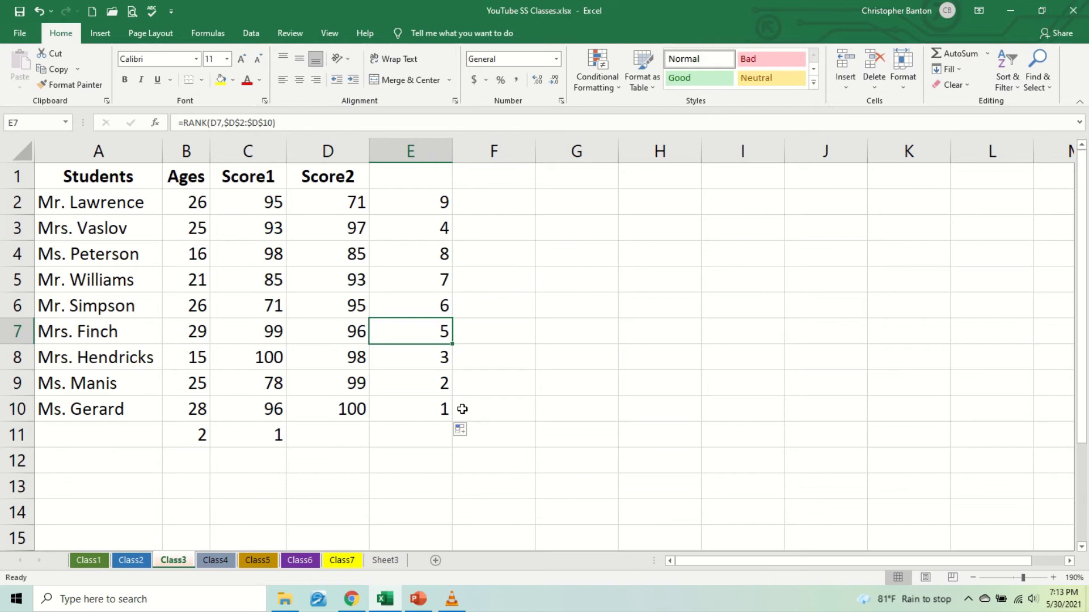
key(Down)
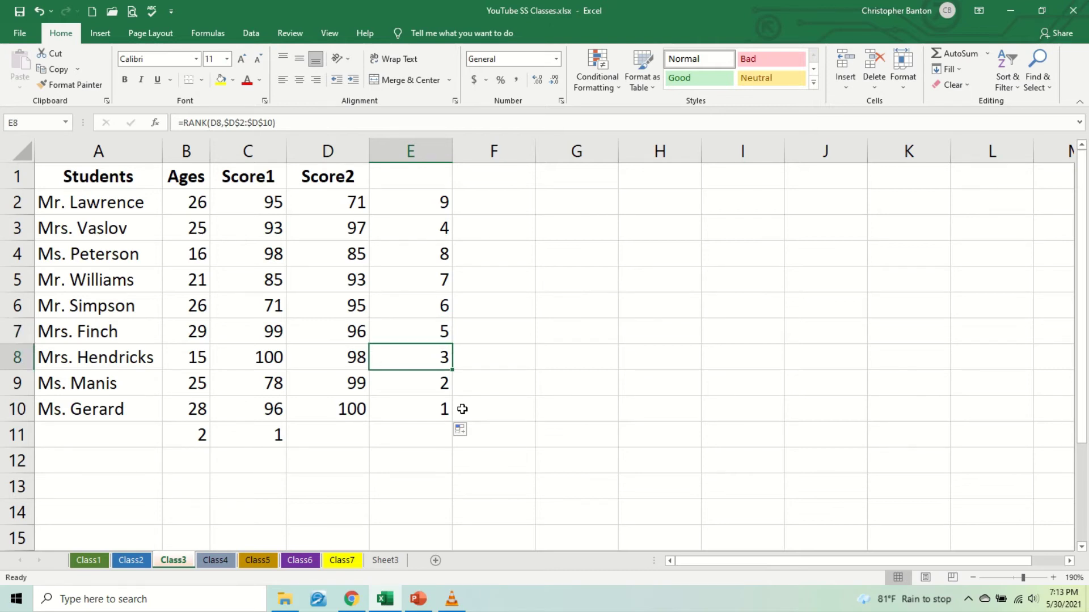
key(Up)
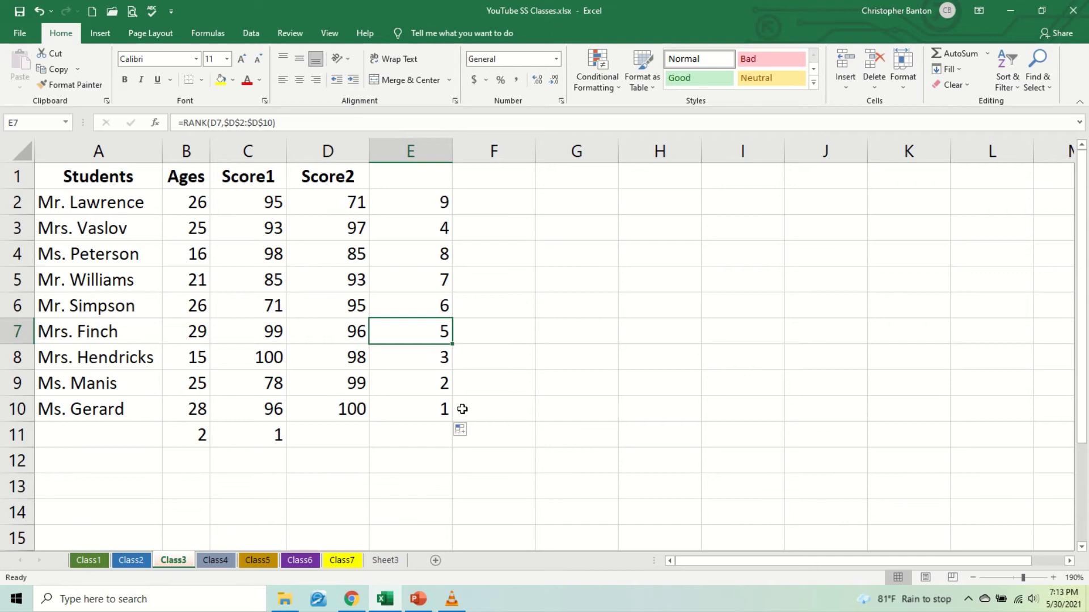
key(Up)
key(Up)
key(Up)
- Change D4's Score2 from 85 to 98
key(Left)
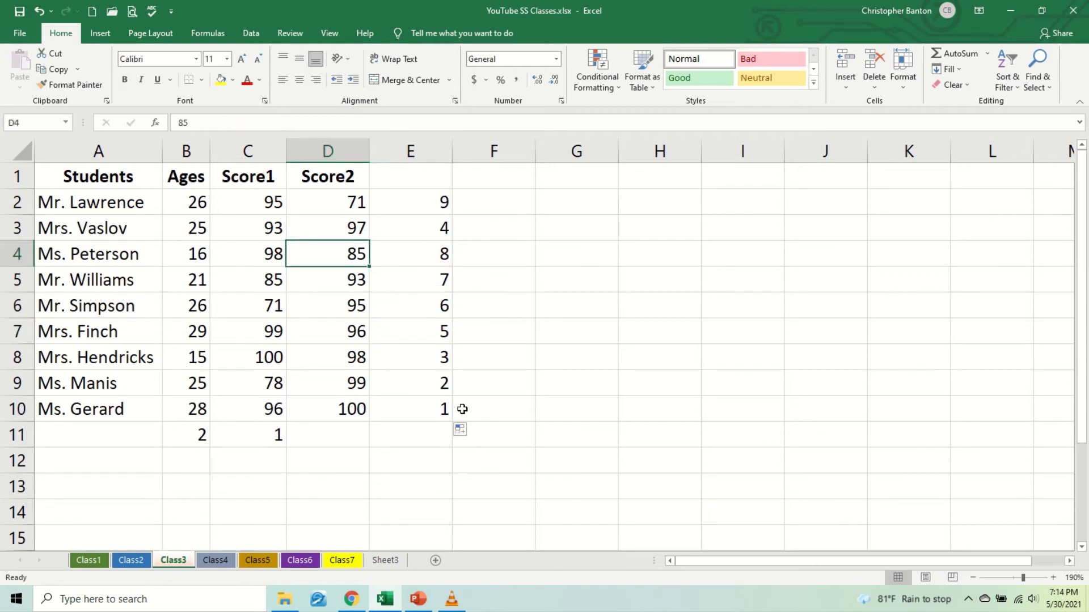
text(98)
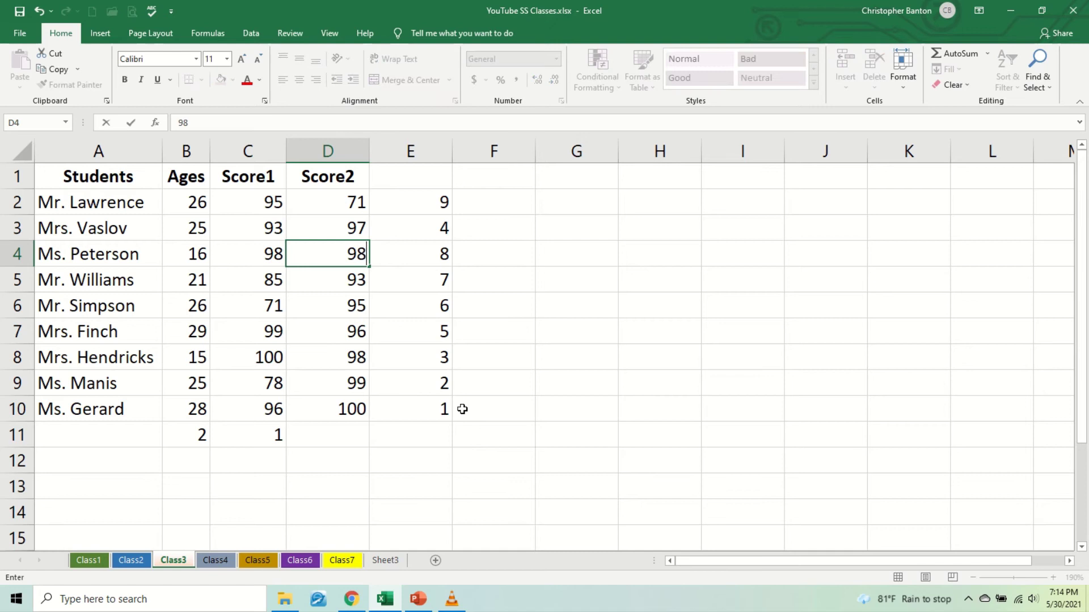
key(Return)
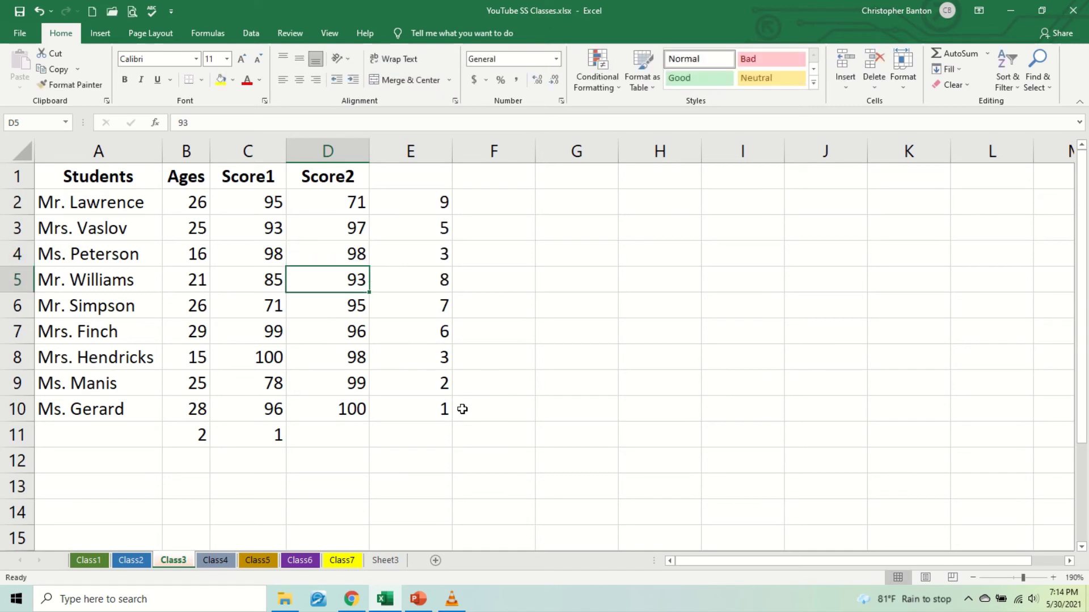
- Compare the Score2 values in D8, D10 and D9, ending with tied 98s in D4 and D8 selected
click(356, 254)
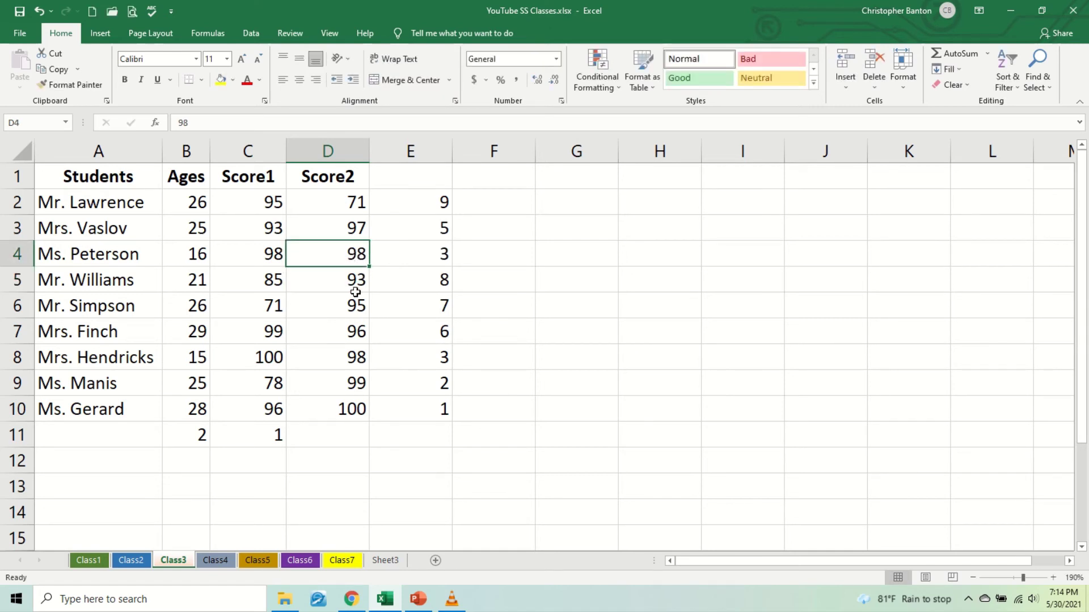
click(356, 359)
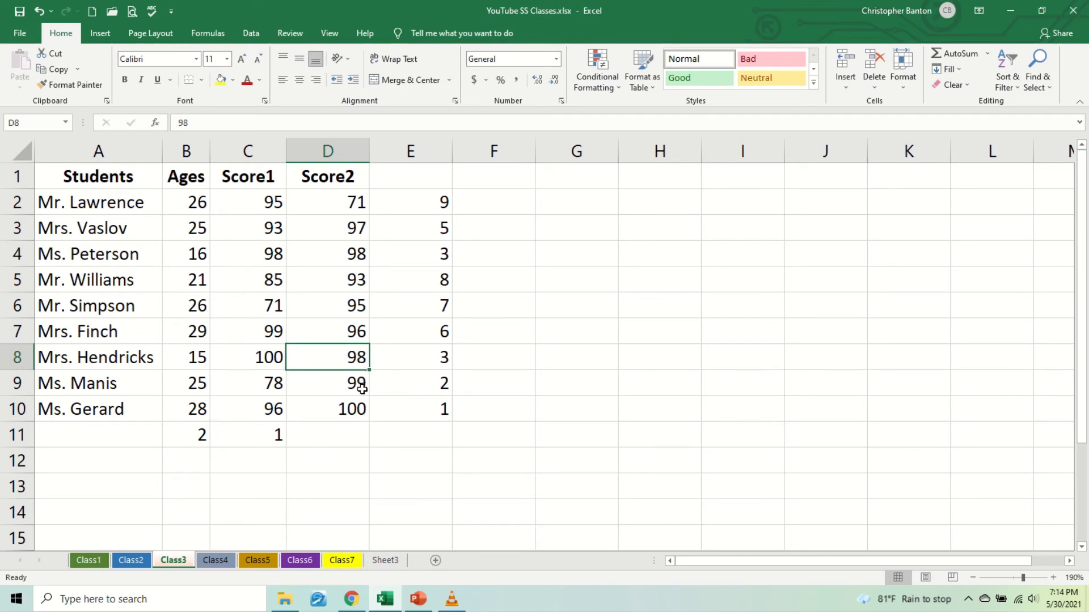
click(356, 409)
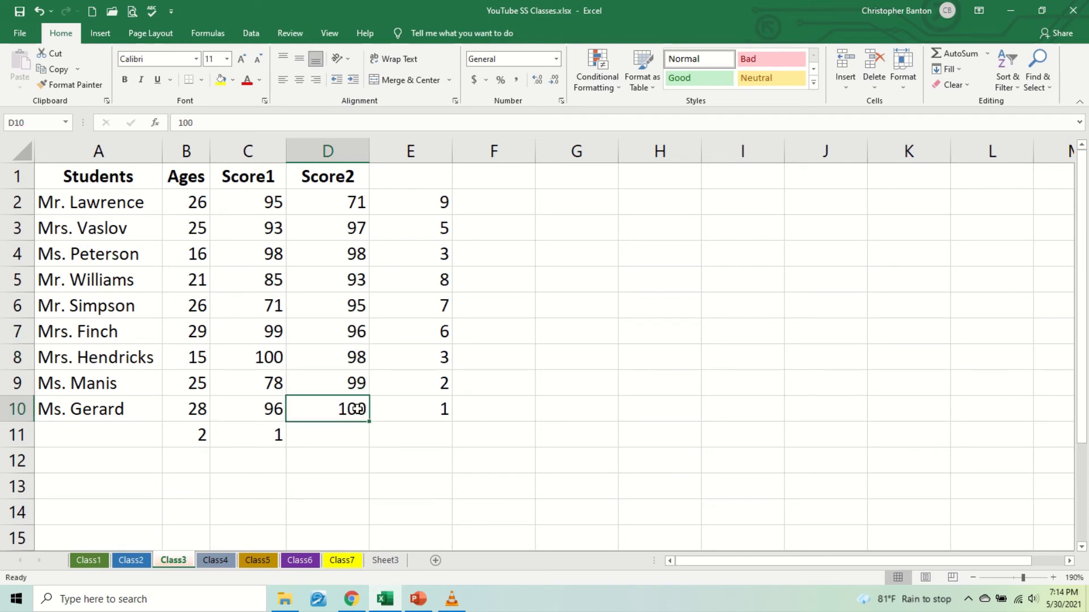
click(352, 382)
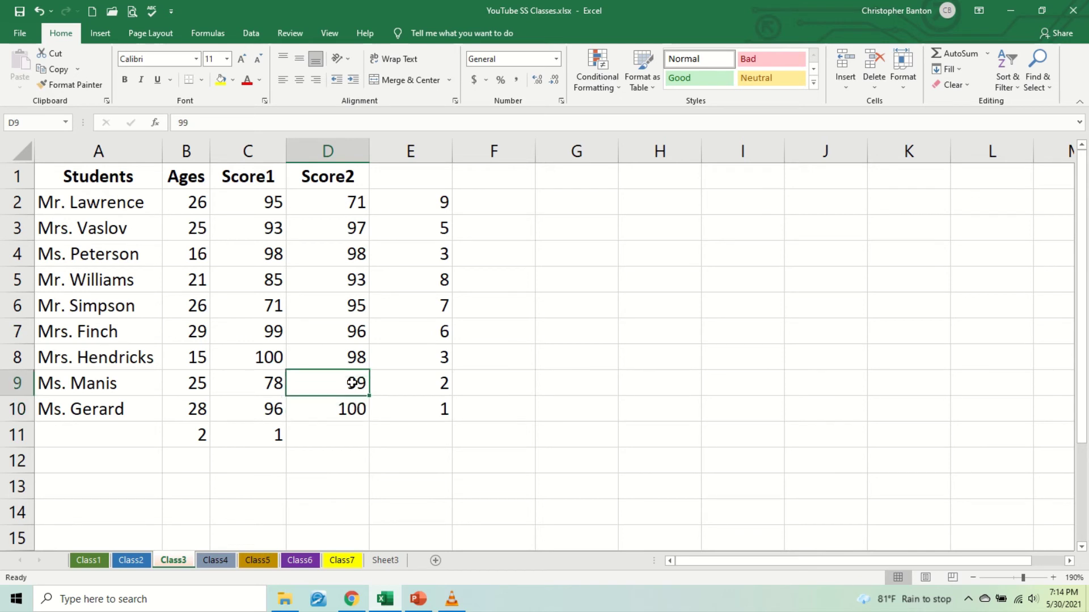
click(352, 358)
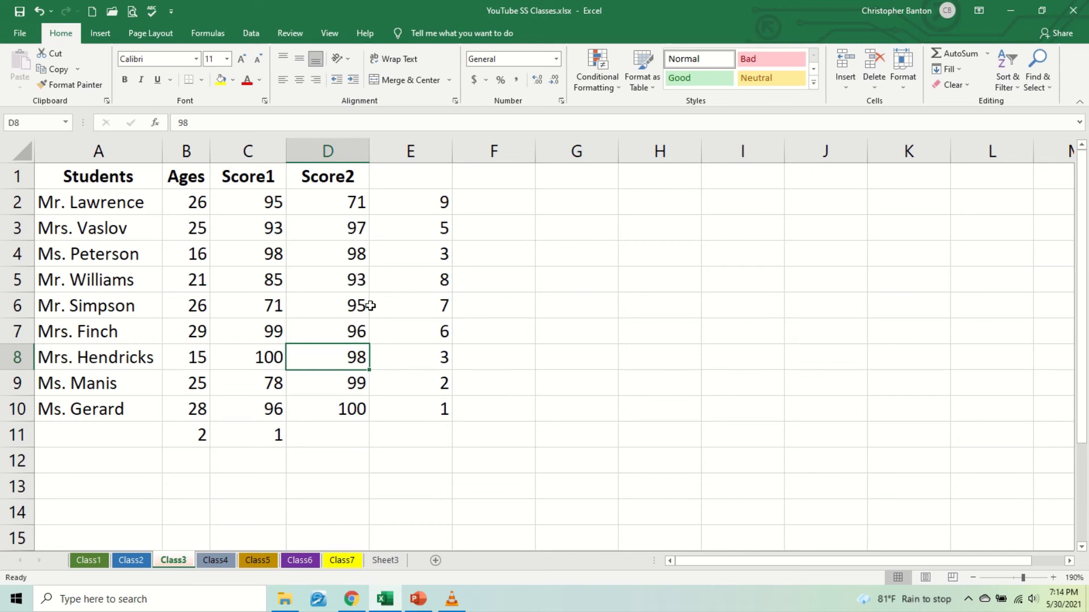
ctrl+click(359, 255)
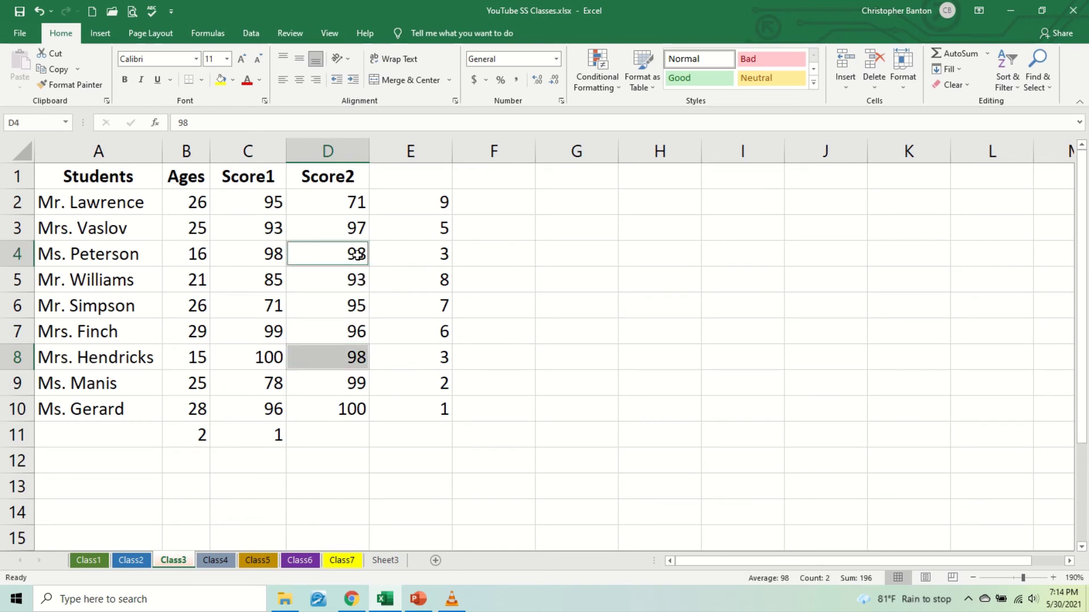
click(430, 230)
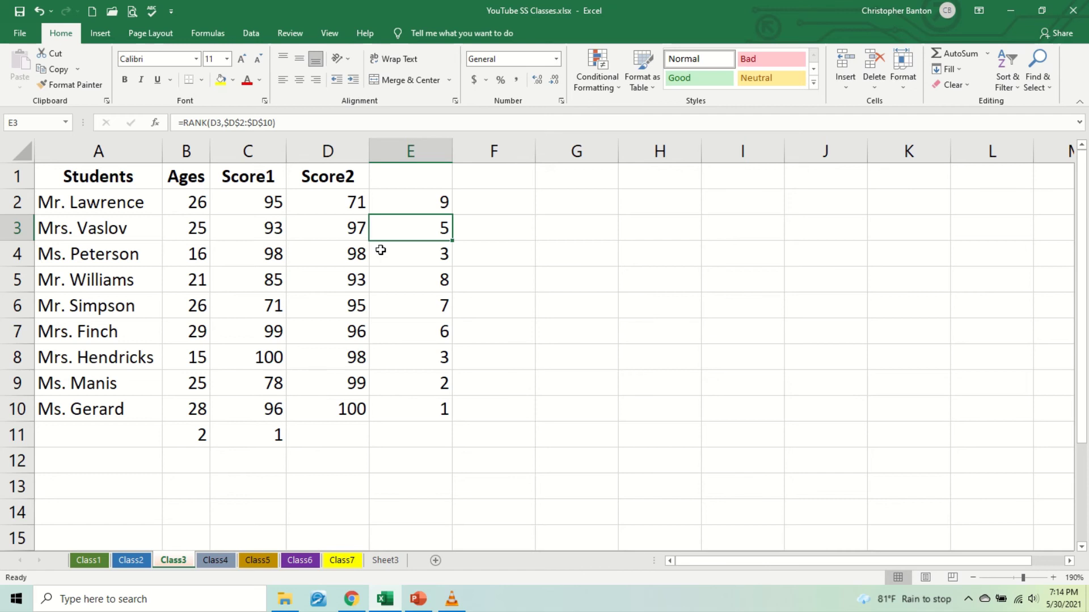
click(423, 202)
double_click(427, 203)
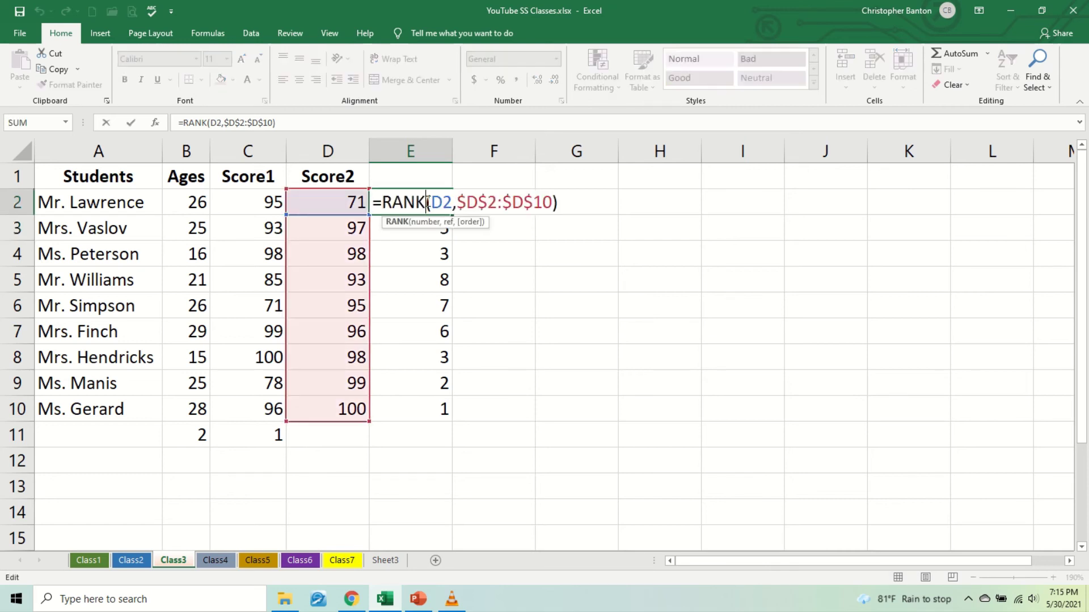
click(346, 201)
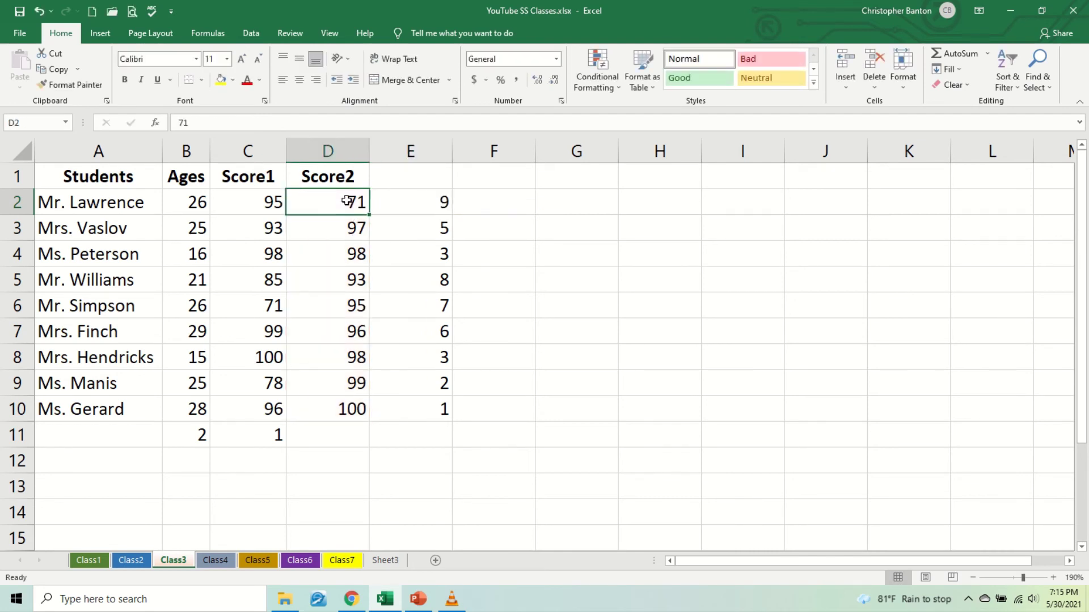
double_click(417, 205)
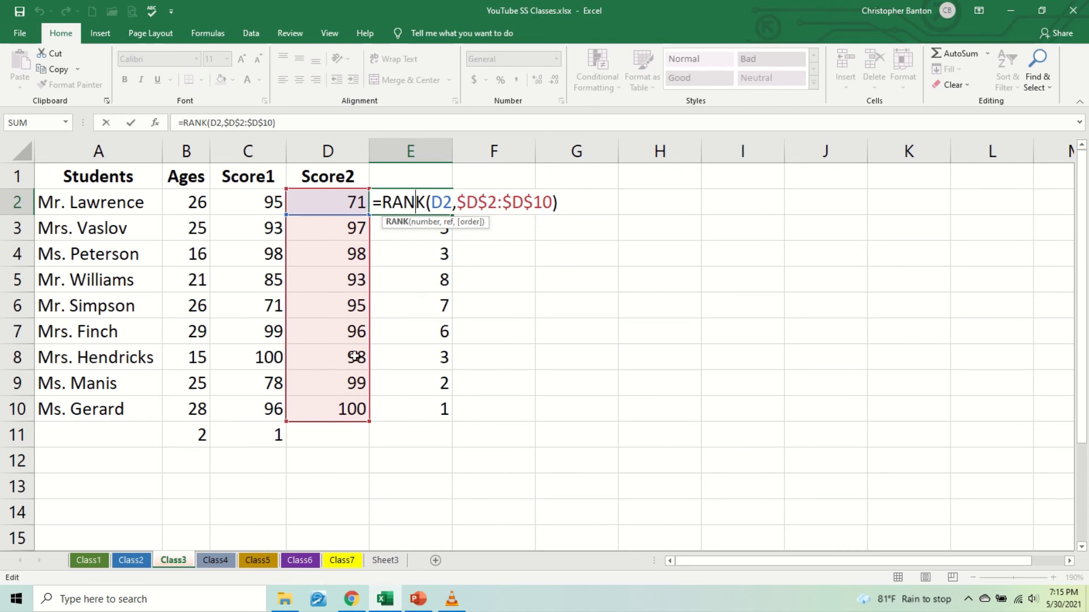
key(Return)
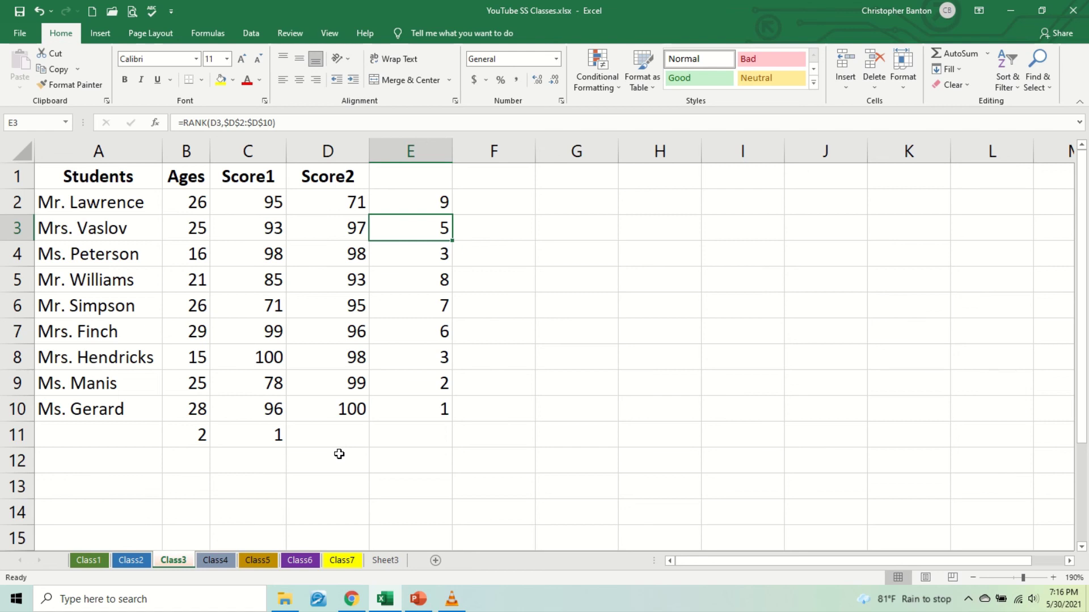
click(443, 323)
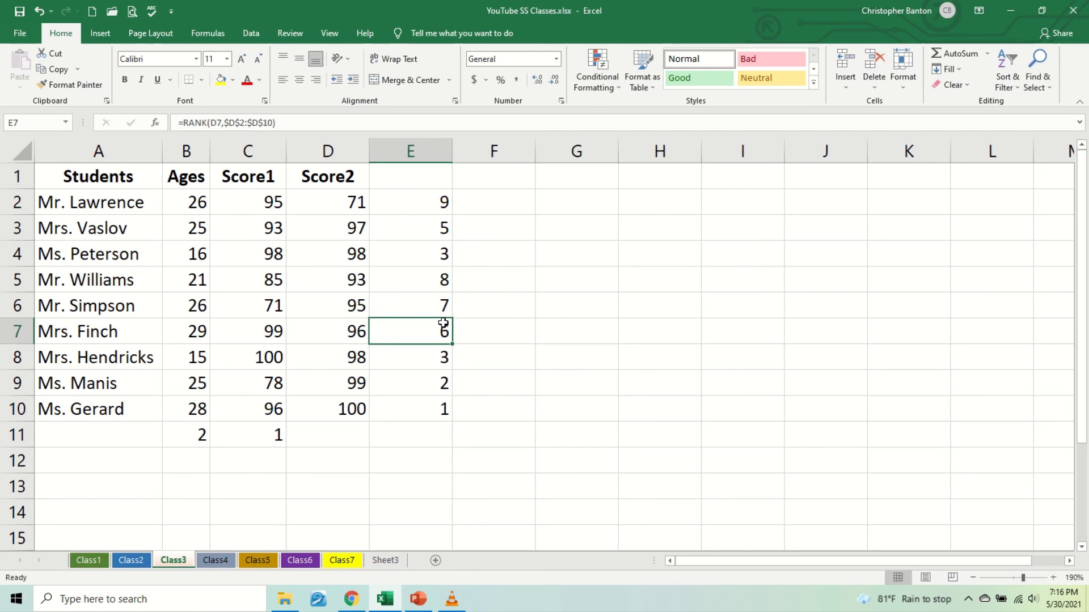